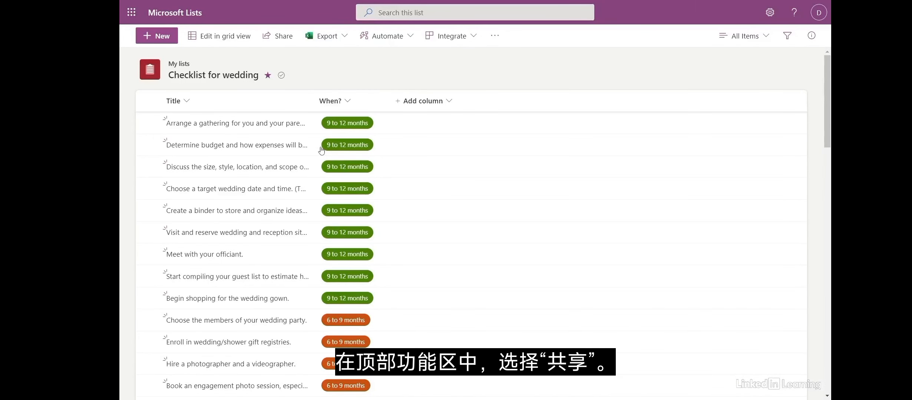
Start sharing the wedding checklist by link, add the colleague's name as recipient and enter the message "Please review, thanks!"
click(285, 44)
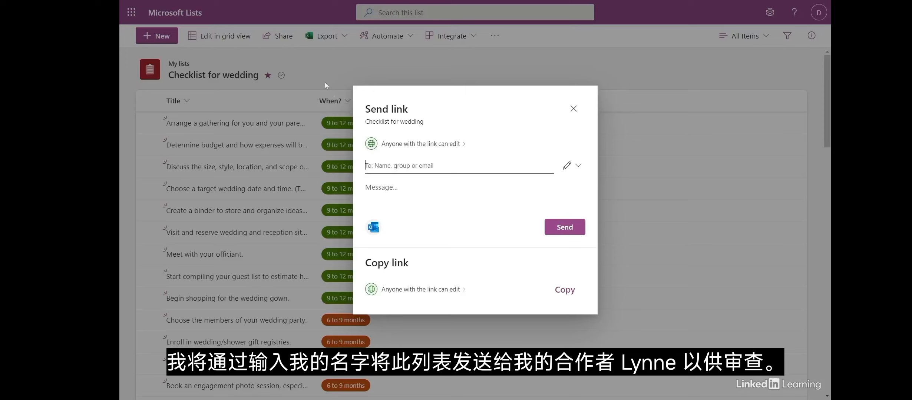
click(384, 170)
text(L)
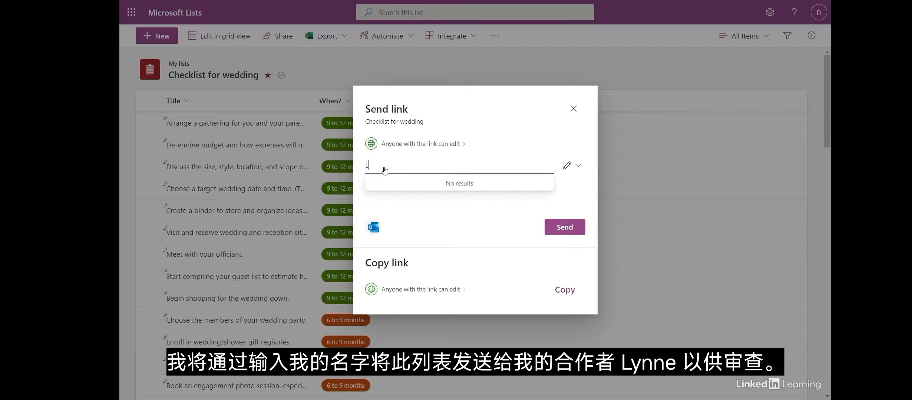
text(ynne)
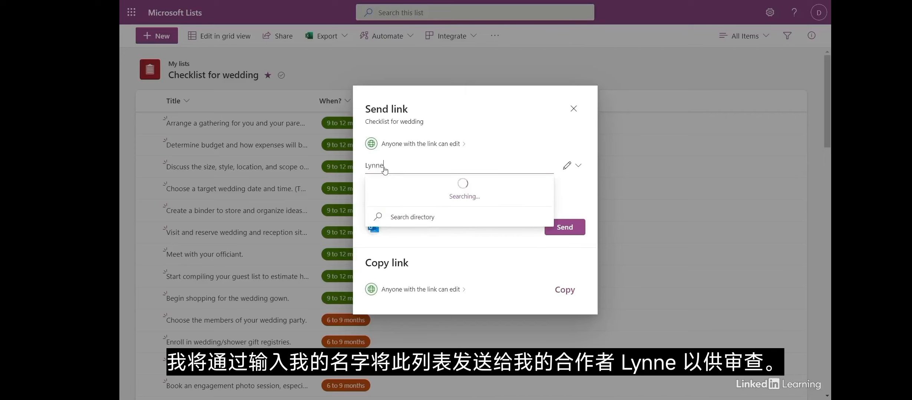
click(395, 186)
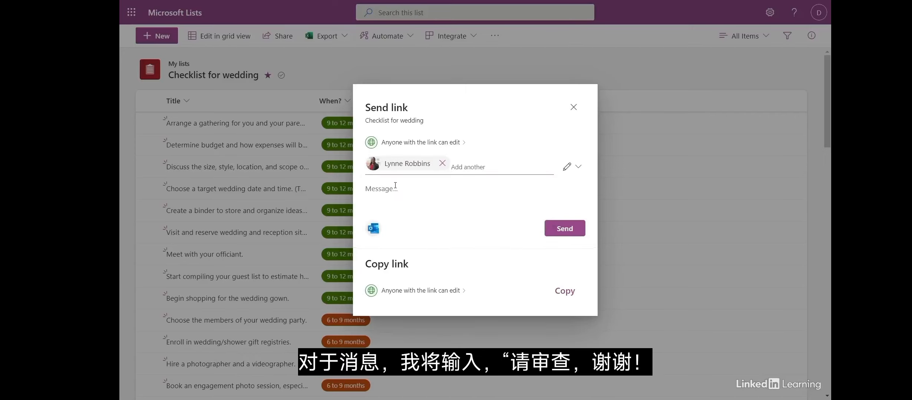
click(400, 186)
text(Please review, thanks!)
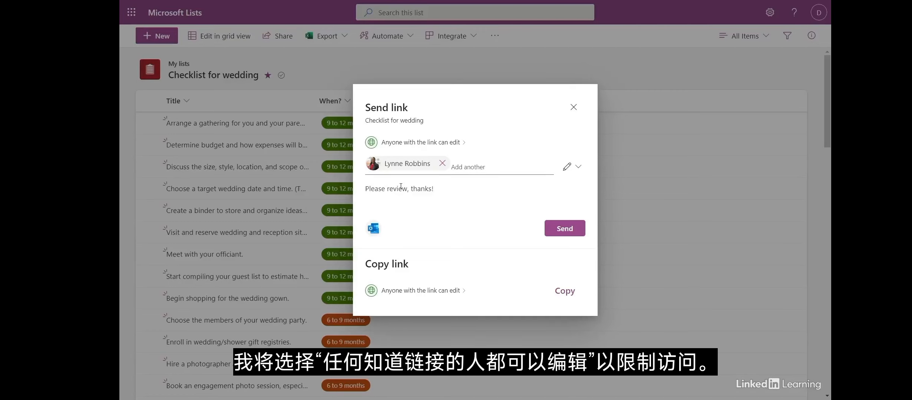
Restrict the sharing link to Specific people, apply the link settings and send the invitation
click(435, 147)
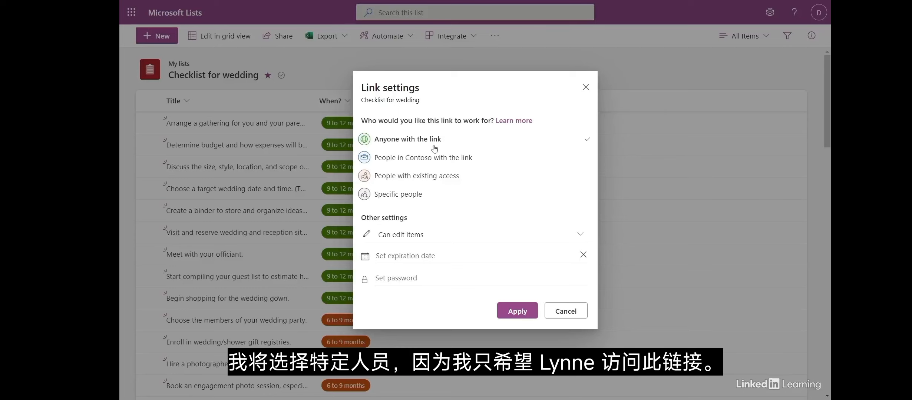
click(427, 194)
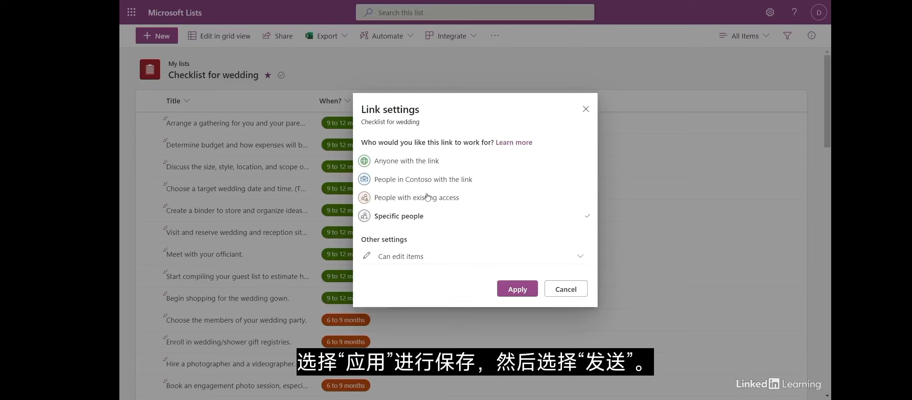
click(514, 289)
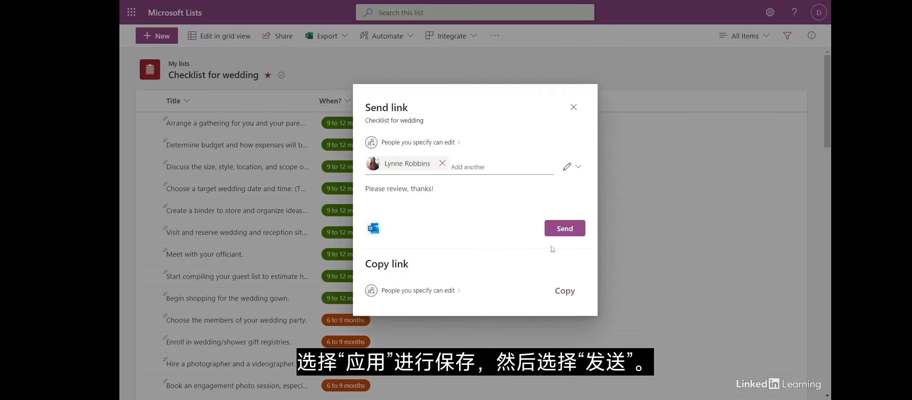
click(561, 233)
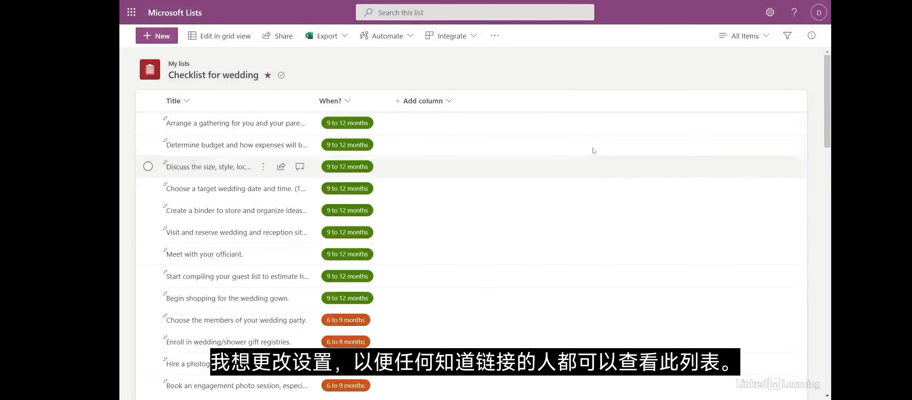
Set the wedding checklist's sharing link so that anyone with it can view, and copy the link
click(282, 43)
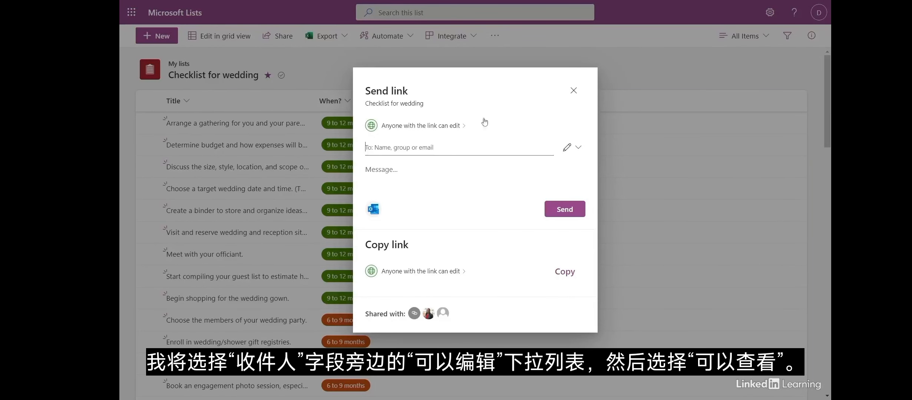
click(571, 147)
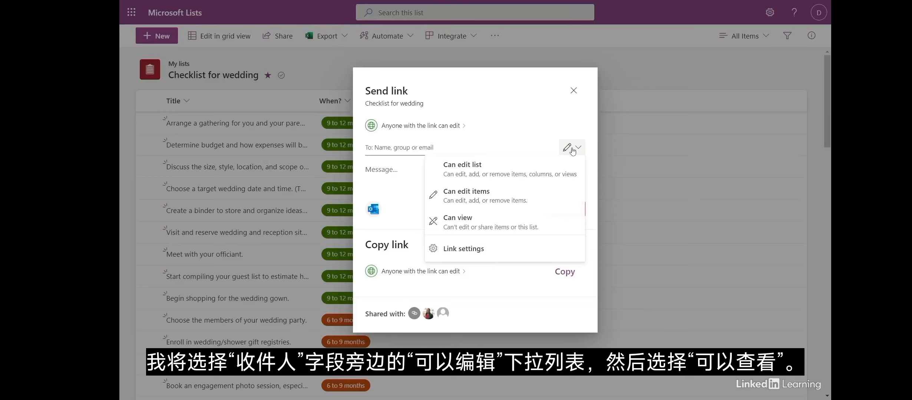
click(543, 221)
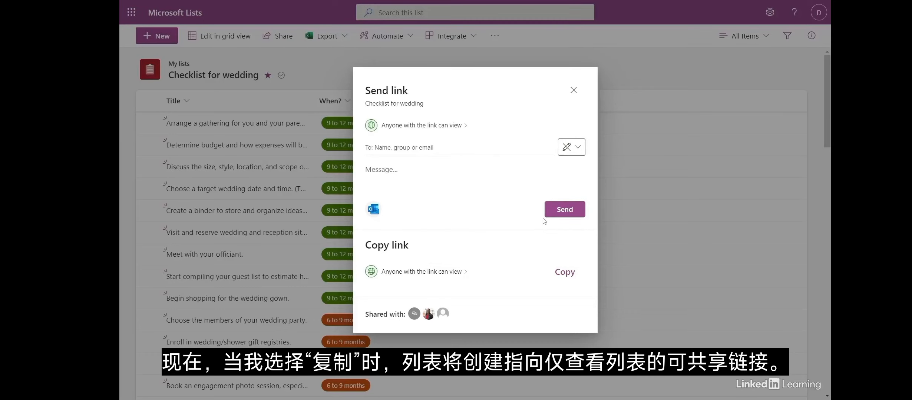
click(559, 272)
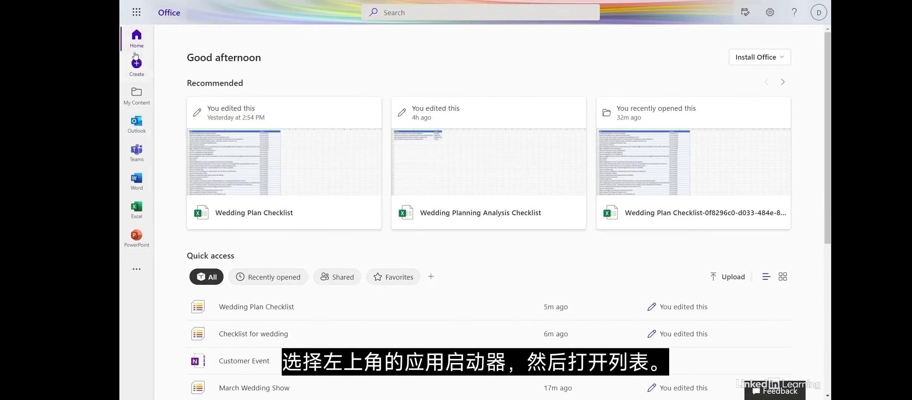
Switch from the Office home page to Microsoft Lists and open the favorite list "Checklist for wedding"
click(137, 22)
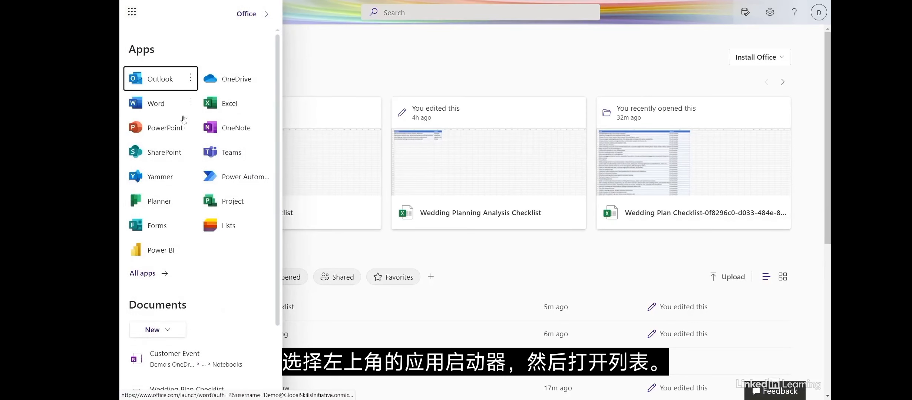
click(220, 222)
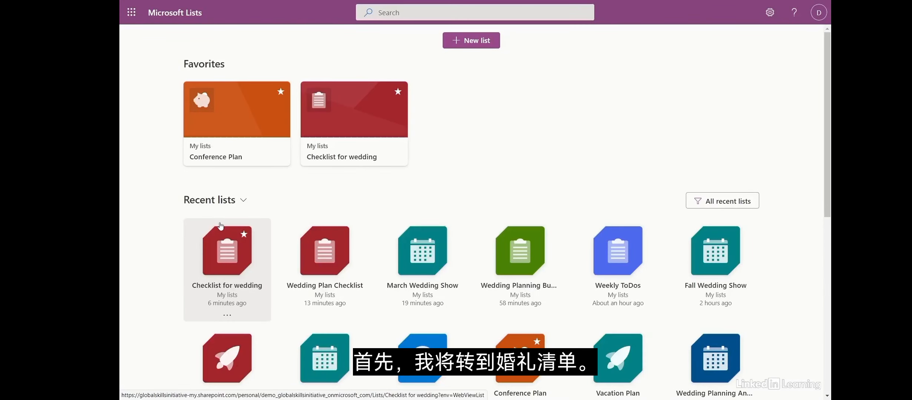
click(337, 159)
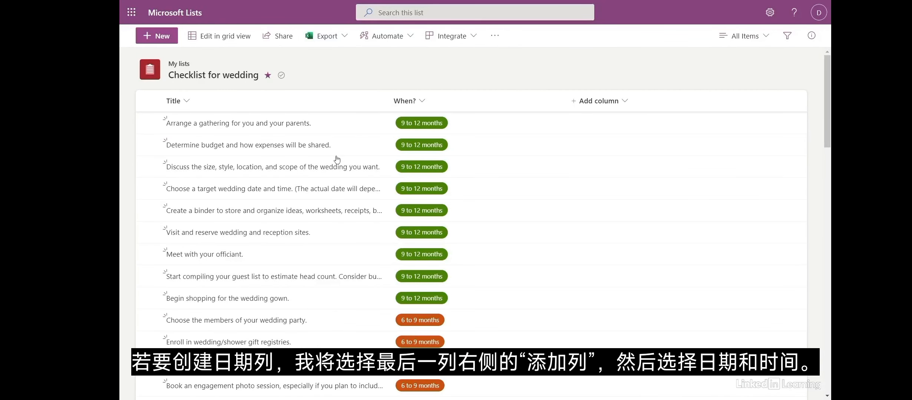
Add a Date and time column named "Due date" with the description "This truly needs to be accomplished by" and save it
click(624, 102)
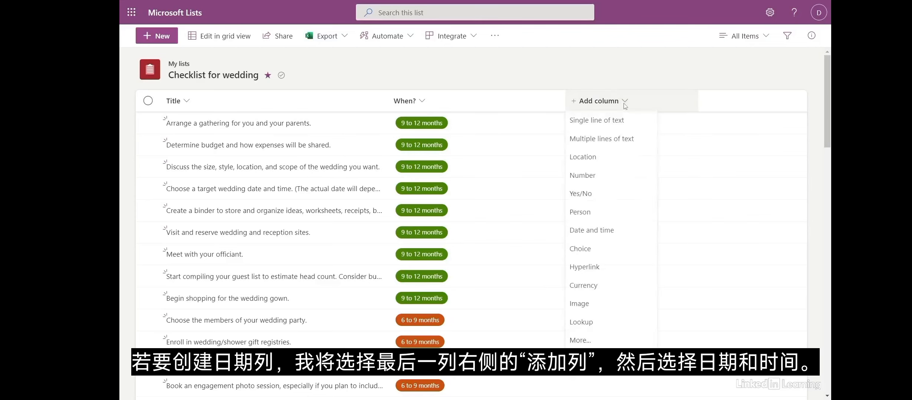
click(618, 231)
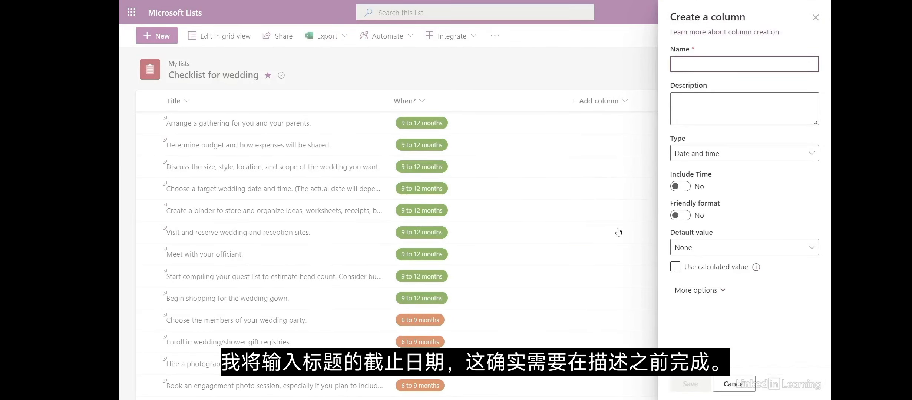
click(692, 69)
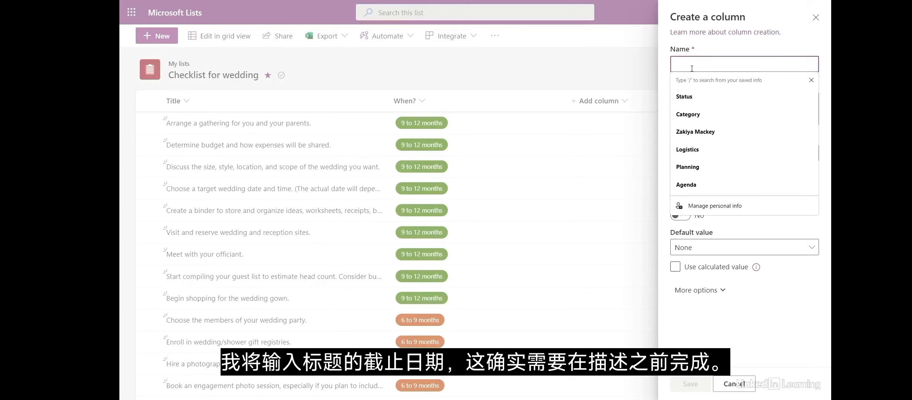
text(Due date)
key(Tab)
text(This truly needs to be accomplished by)
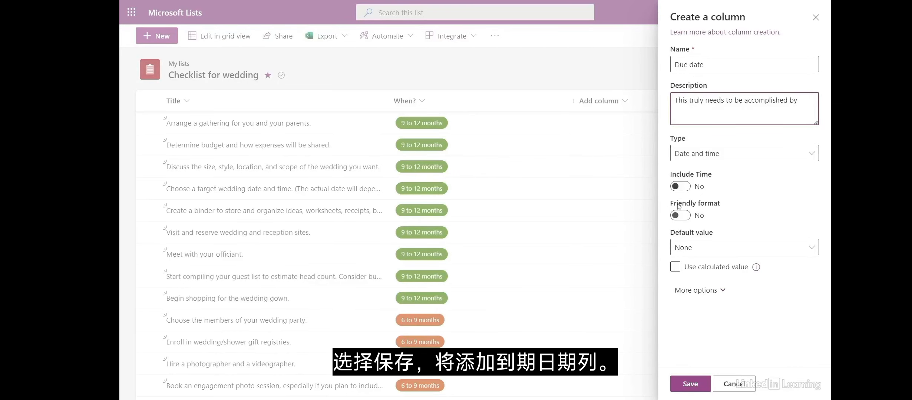
click(685, 385)
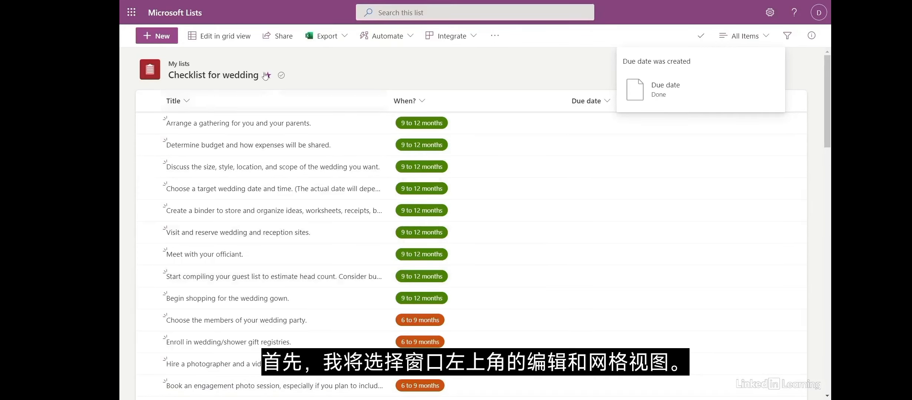
Open the list for grid editing and set the due date of the task about arranging a gathering to 3/18/2022
click(221, 36)
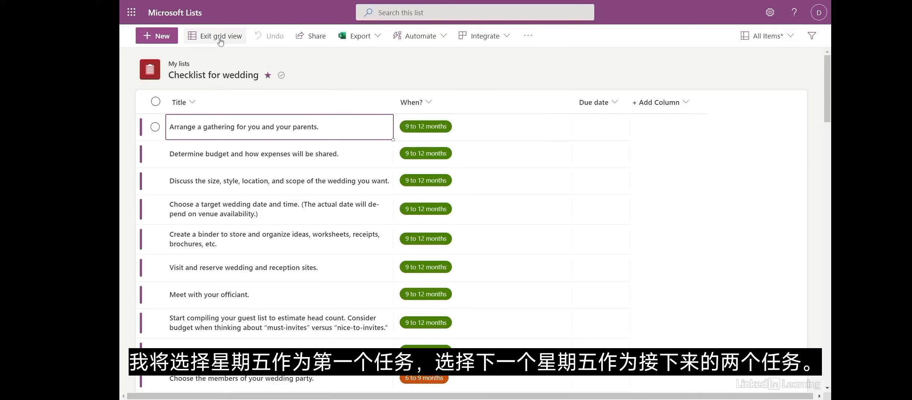
click(590, 126)
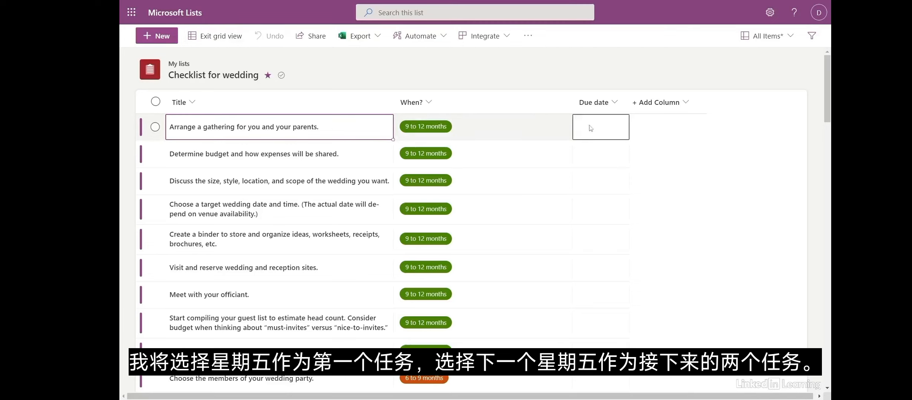
click(590, 125)
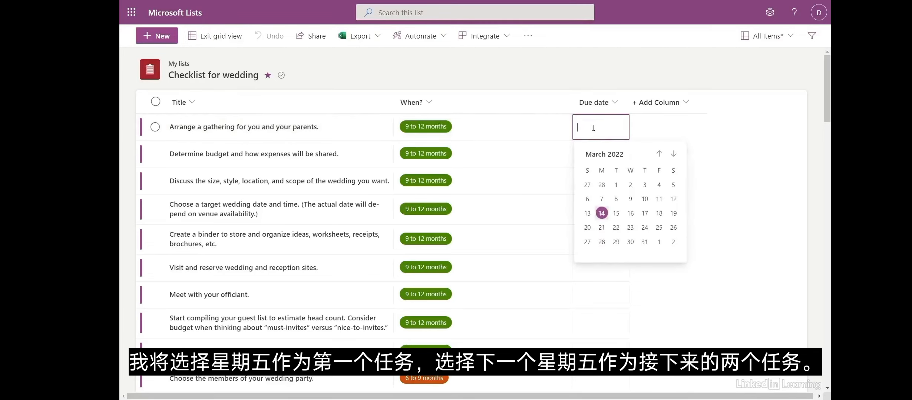
click(657, 212)
Set the due dates of the budget task and the wedding size and style task to 3/25/2022 and exit grid view
click(606, 155)
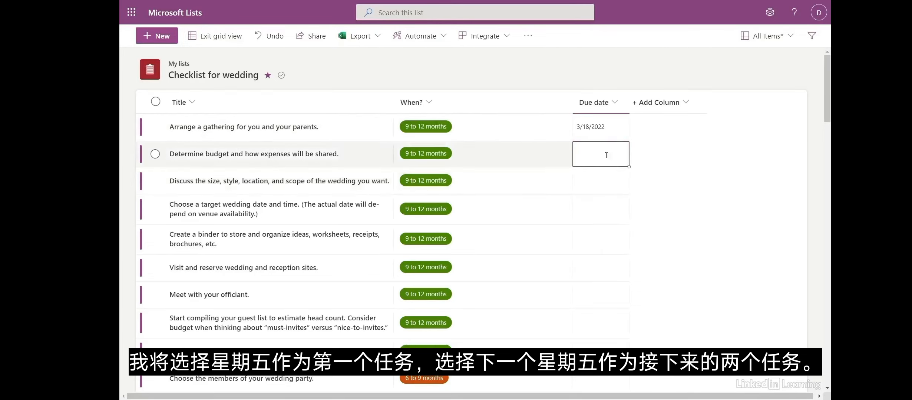
click(606, 155)
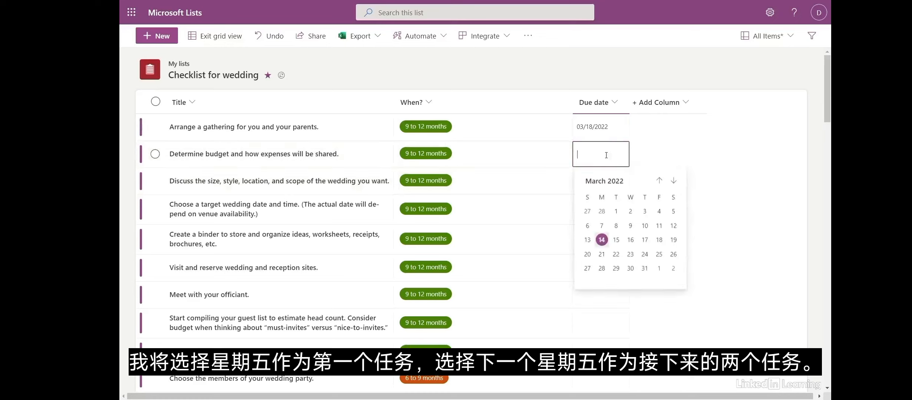
click(659, 255)
click(596, 184)
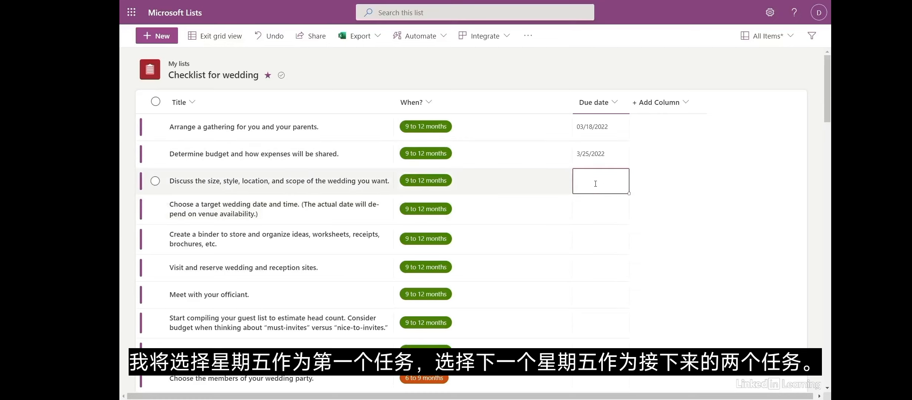
click(595, 184)
click(657, 283)
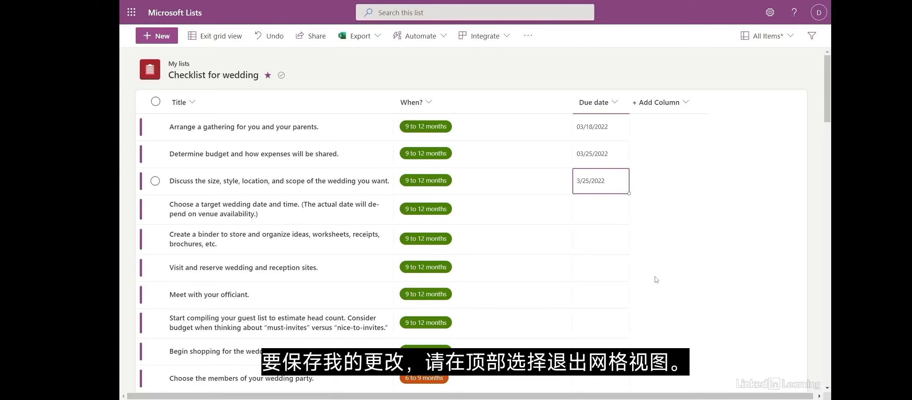
click(237, 37)
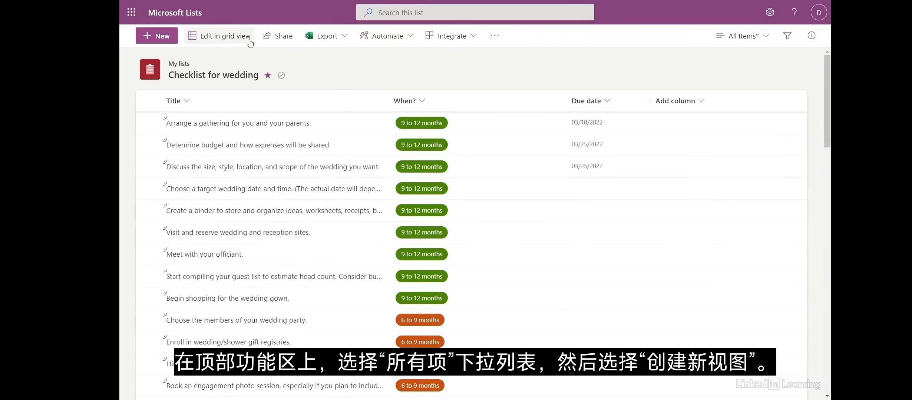
Create a public calendar view named "Checklist due dates" that uses Due date as both start and end date
click(744, 43)
click(752, 130)
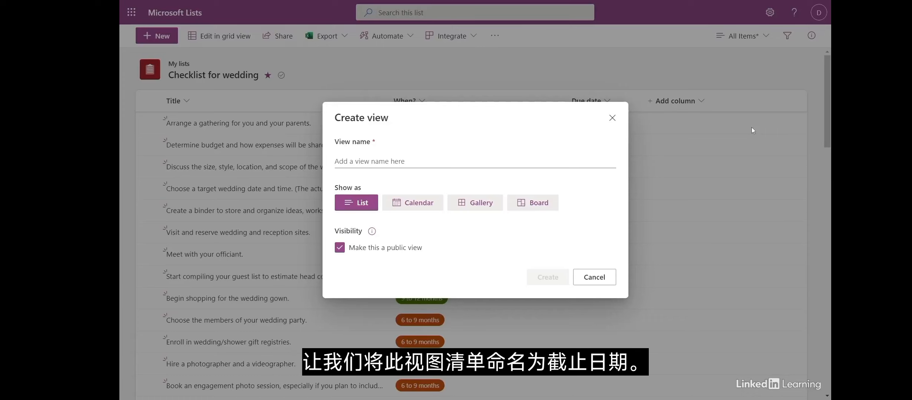
click(575, 164)
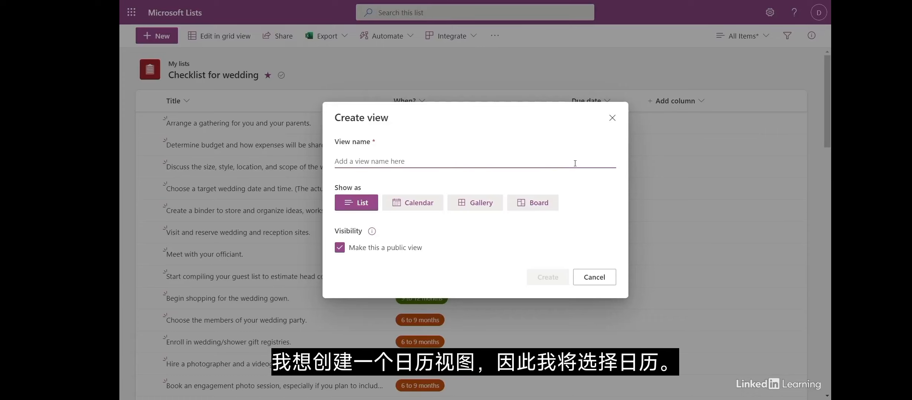
text(Checklist due dates)
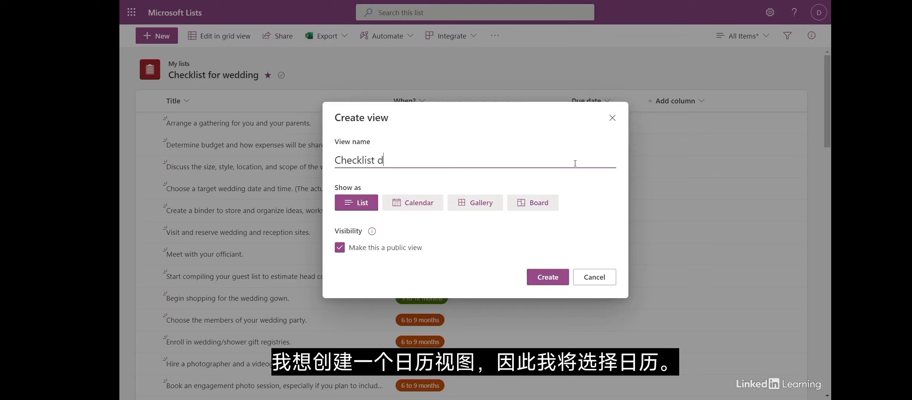
click(423, 203)
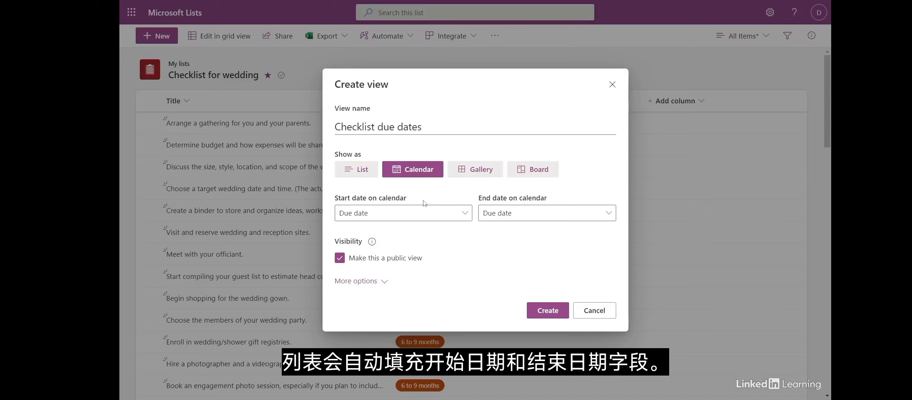
click(534, 314)
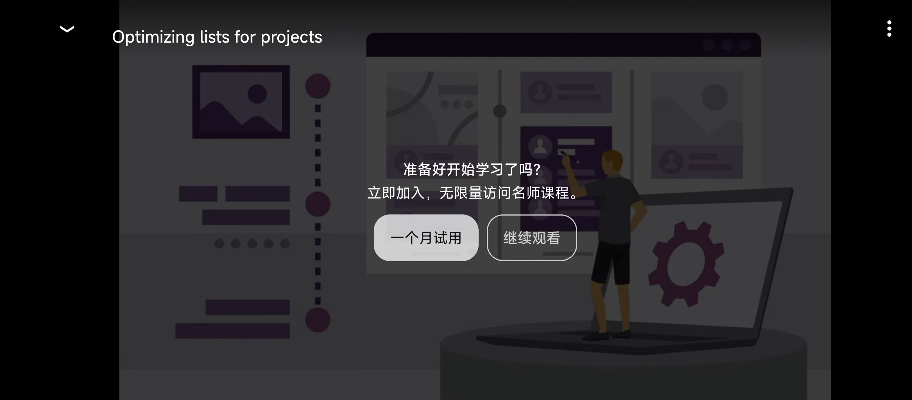
click(532, 238)
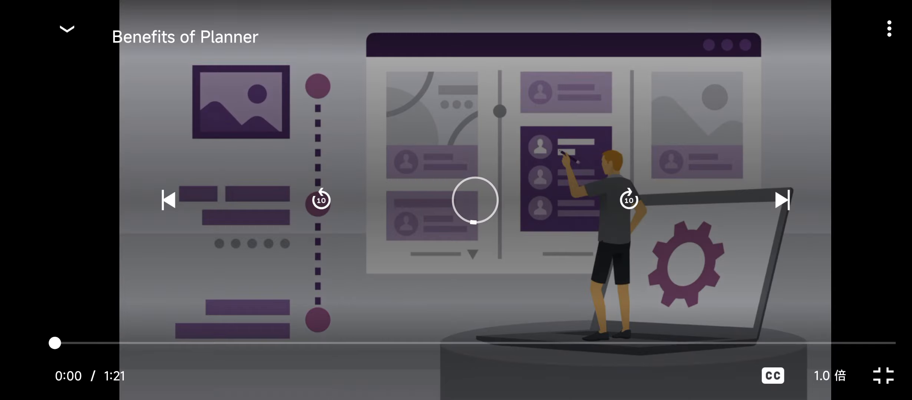
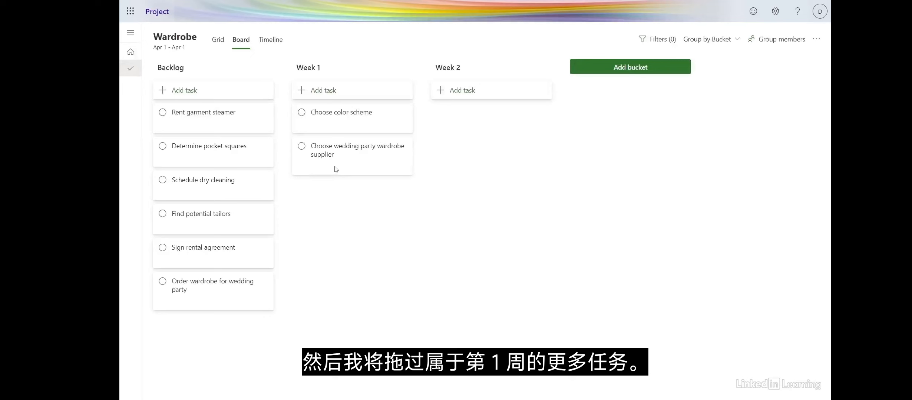
Move the Sign rental agreement task from the Backlog bucket to the Week 1 bucket
drag(209, 254, 336, 205)
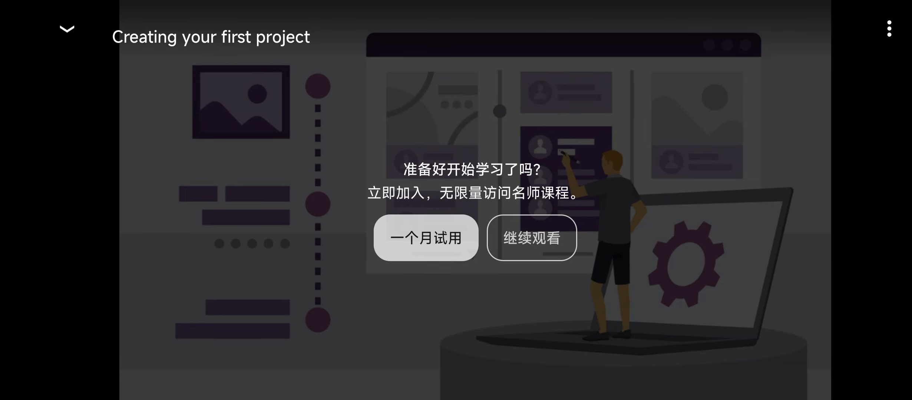
Open Project from the Office home page
click(532, 238)
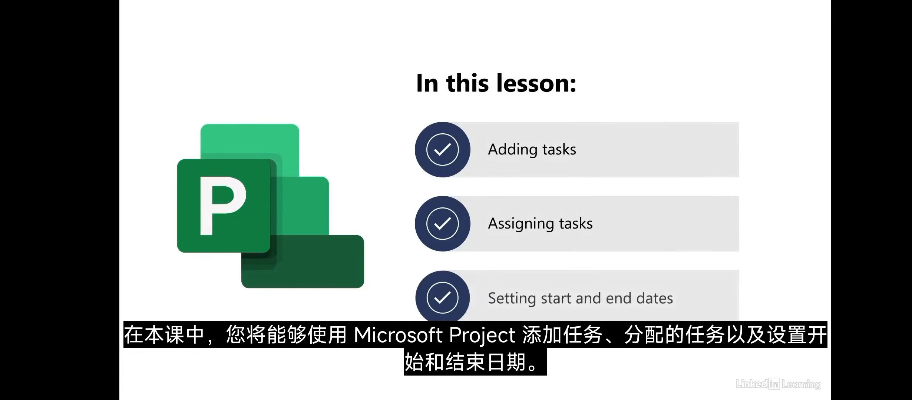
key(Print)
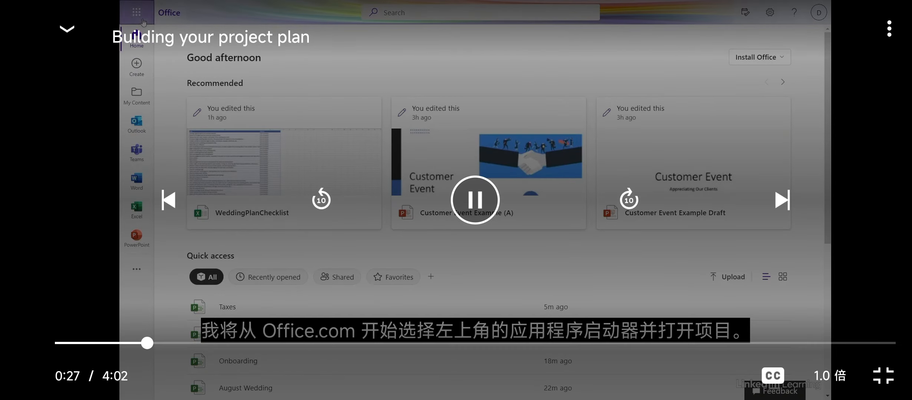
click(143, 19)
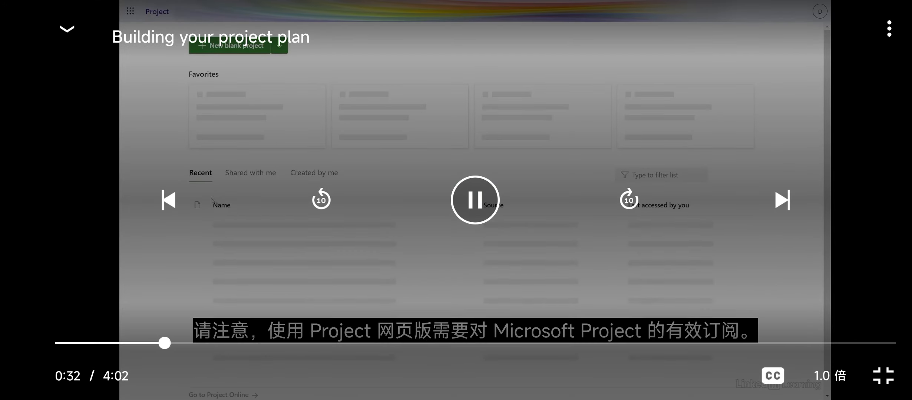
click(883, 376)
scroll(451, 237, down, 5)
scroll(451, 237, down, 10)
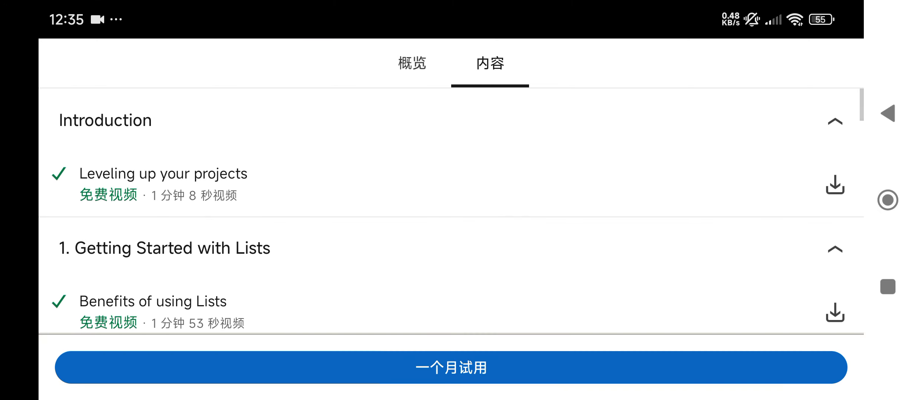
scroll(451, 208, down, 10)
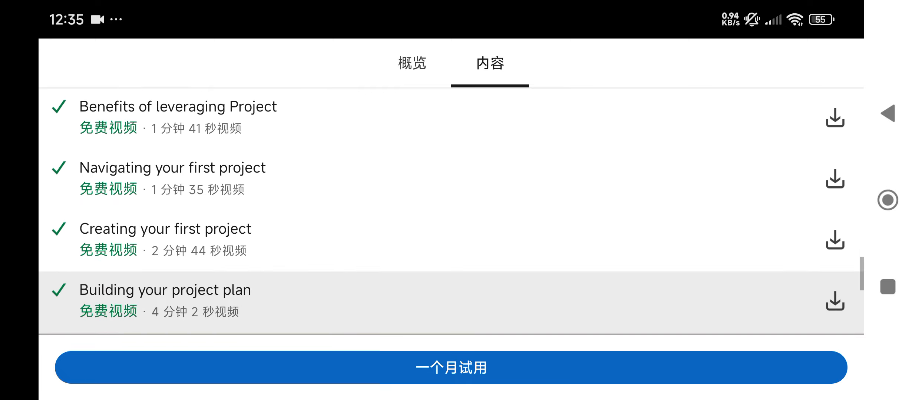
scroll(450, 208, down, 3)
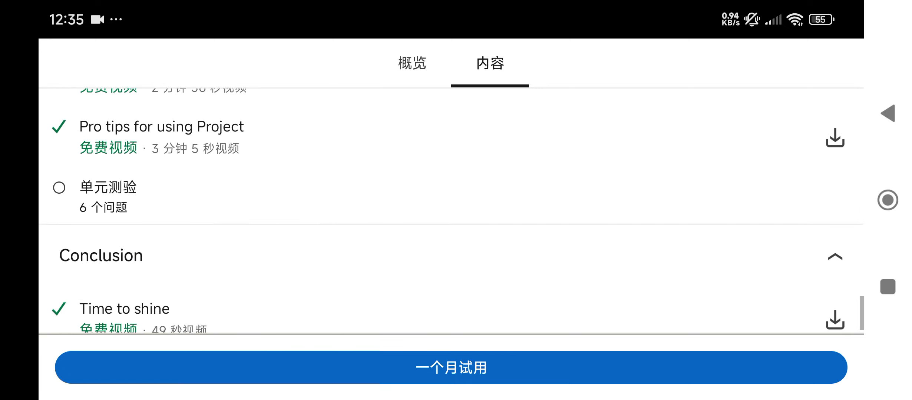
scroll(451, 207, up, 5)
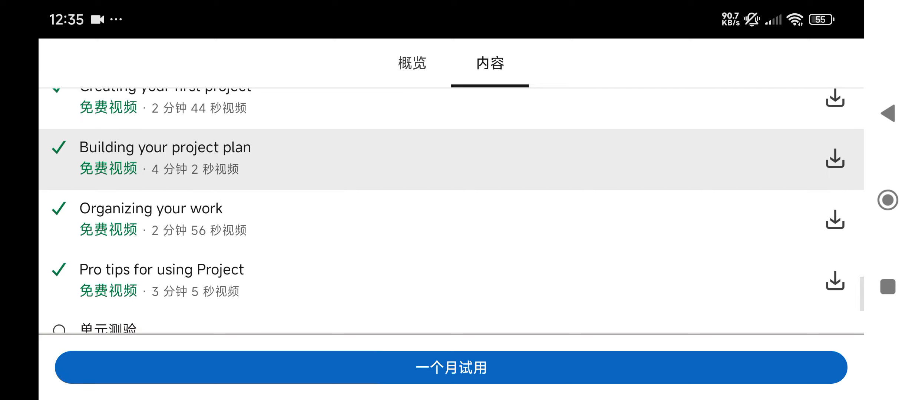
scroll(450, 208, up, 5)
scroll(450, 208, up, 8)
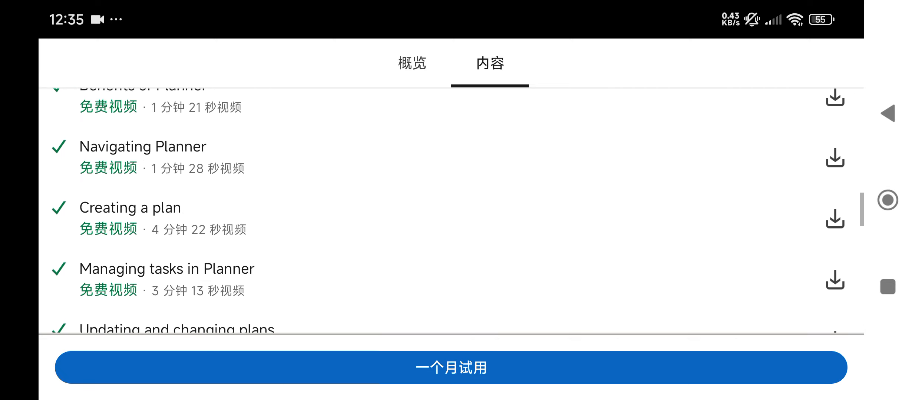
scroll(451, 210, down, 5)
scroll(451, 208, up, 10)
click(451, 162)
click(835, 262)
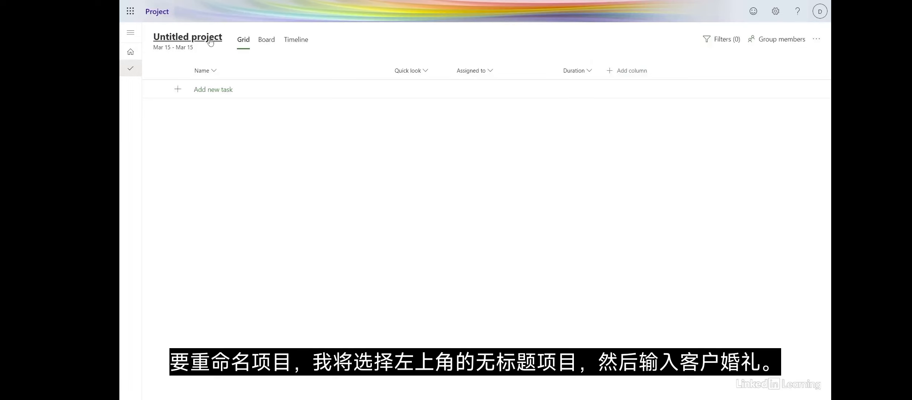
Rename the untitled project as "Client wedding" and set its start date to 04/01/2022
click(221, 40)
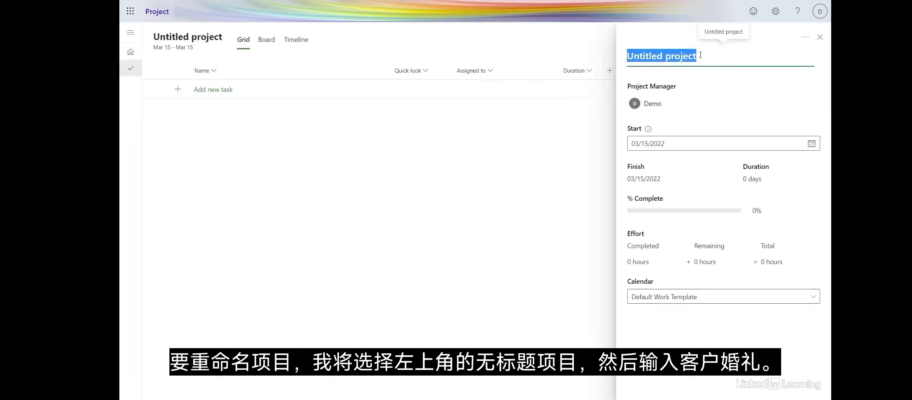
key(BackSpace)
text(Client wedding)
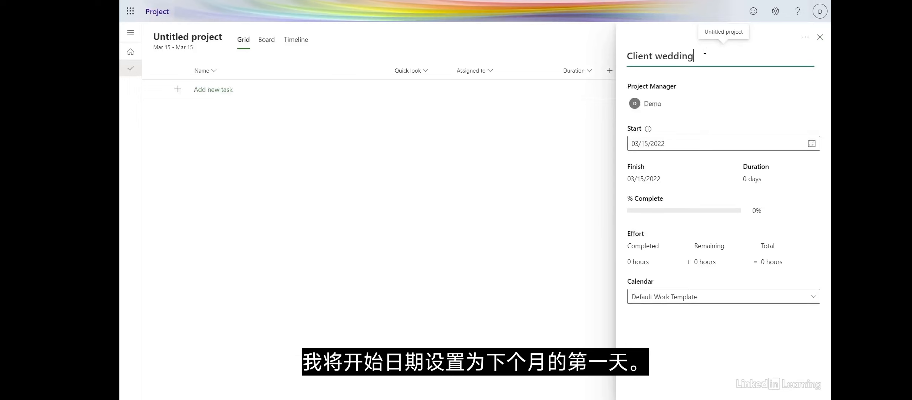
click(812, 144)
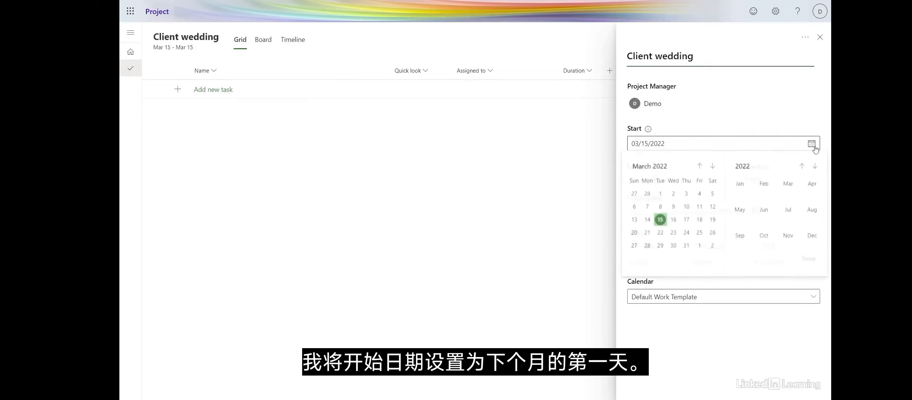
click(713, 167)
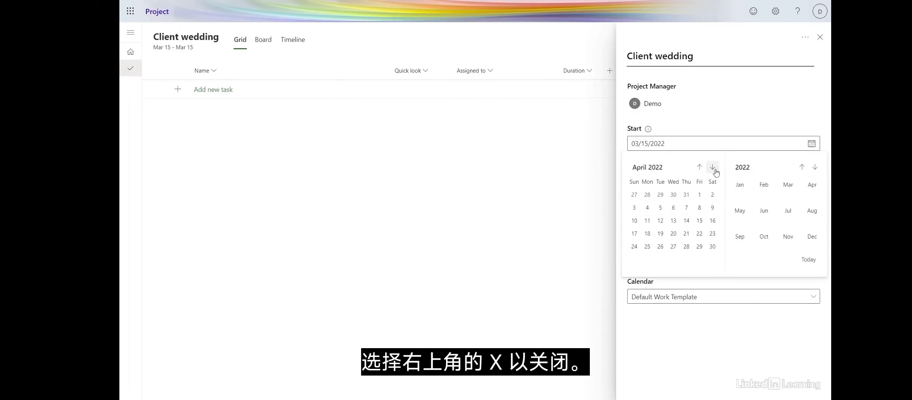
click(700, 194)
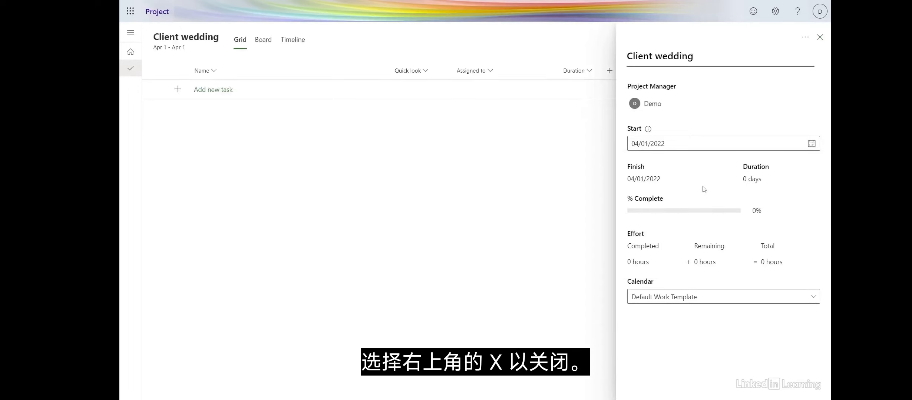
click(819, 37)
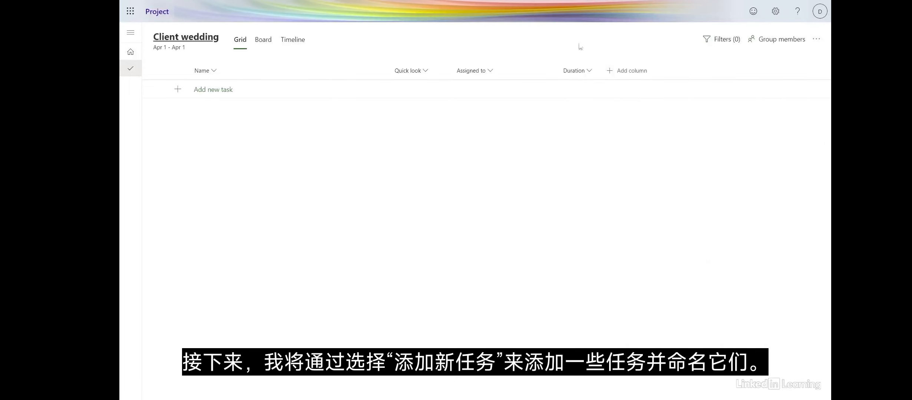
Add the tasks Identify a caterer, Finalize venue, Select first course, Place a deposit and Have a tasting to the project
click(225, 92)
text(Id)
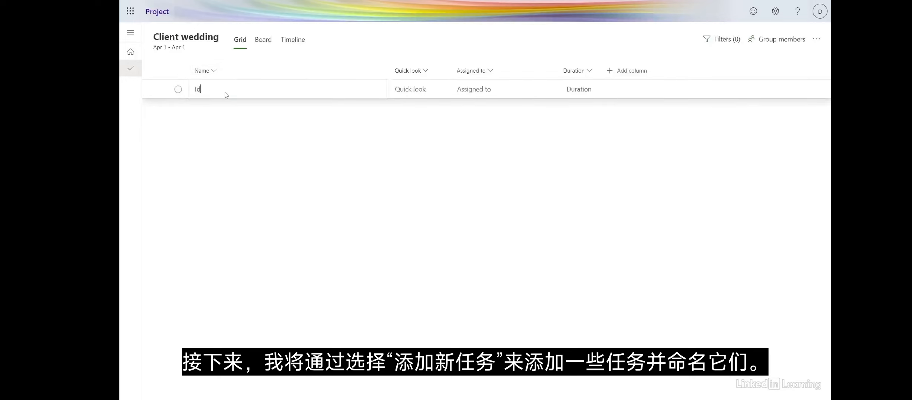
text(entify a caterere)
key(Return)
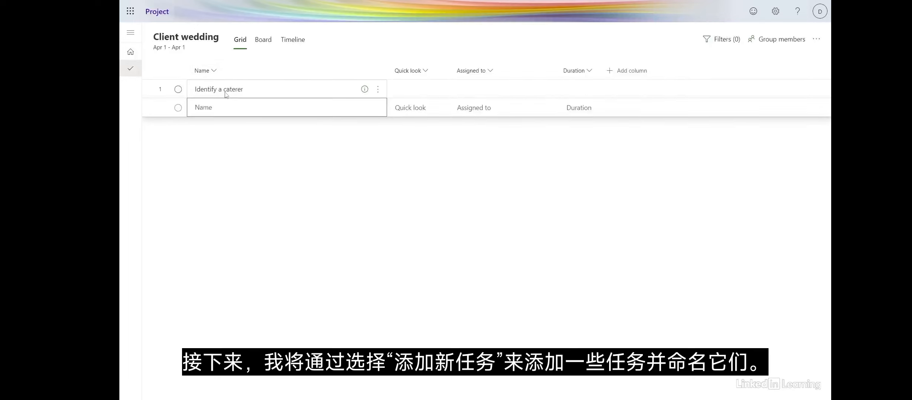
text(Finalize venue)
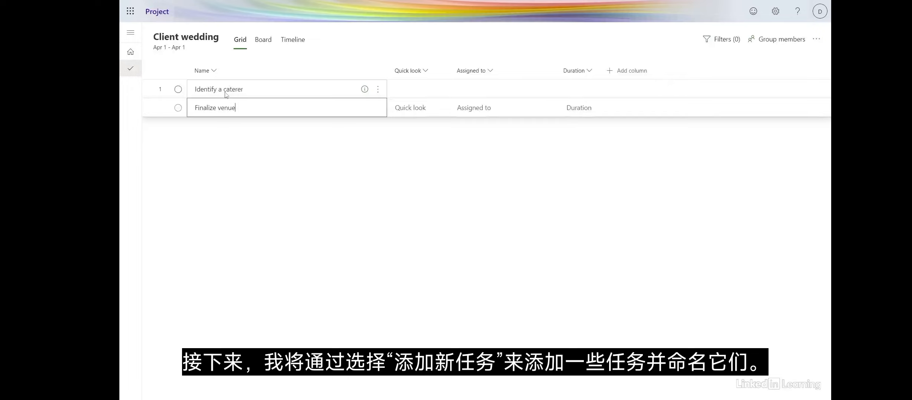
key(Return)
text(Select first course)
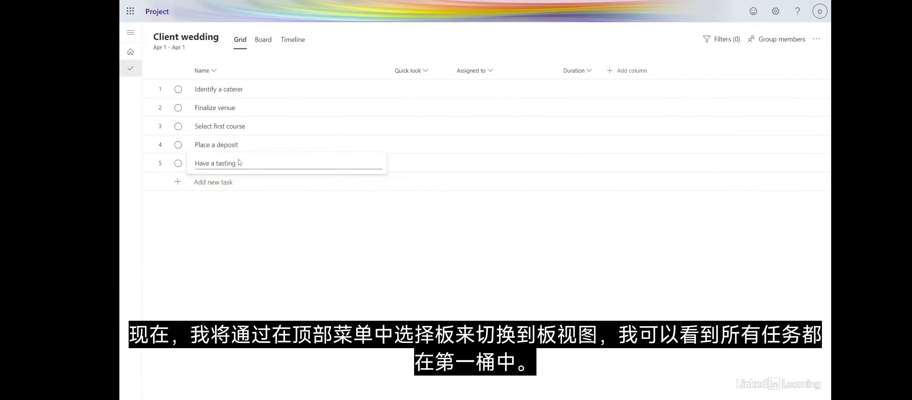
Show the project as a board and rename Bucket 1 as "Catering"
click(265, 45)
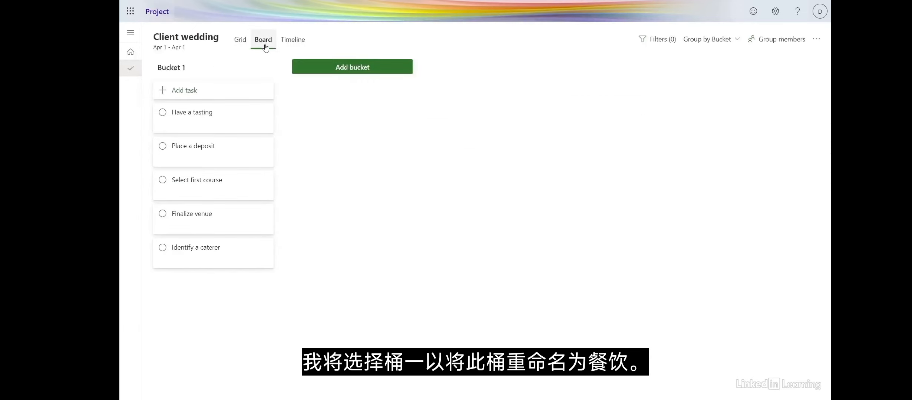
click(250, 67)
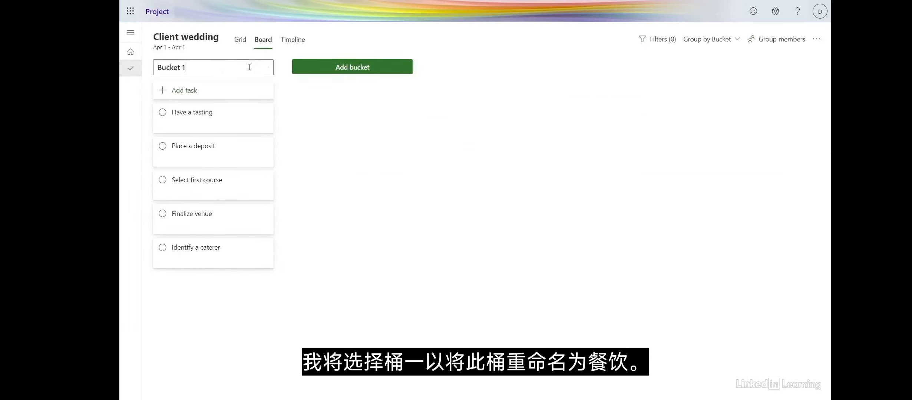
key(BackSpace)
key(BackSpace)
key(BackSpace)
key(BackSpace)
key(BackSpace)
key(BackSpace)
key(BackSpace)
key(BackSpace)
text(Catering)
key(Return)
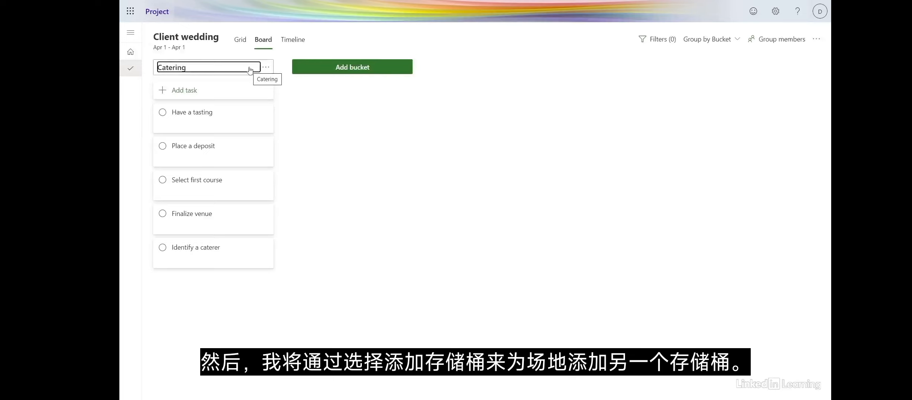
Add a bucket named "Venue" and move the Finalize venue and Place a deposit tasks into it
click(300, 66)
text(Venue)
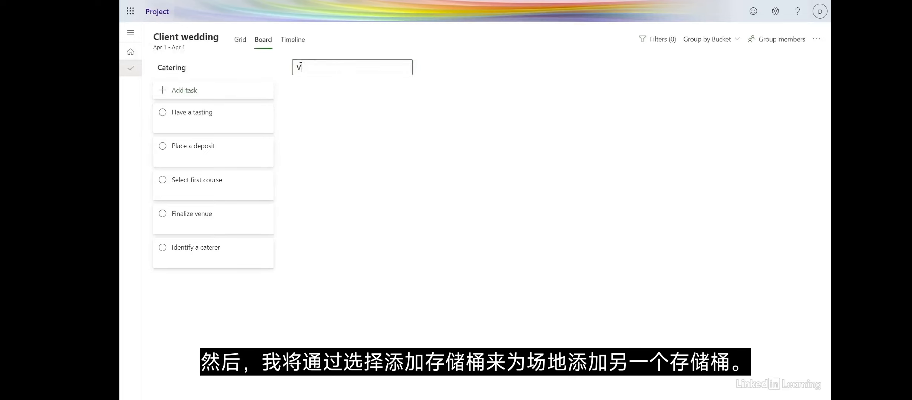
key(Return)
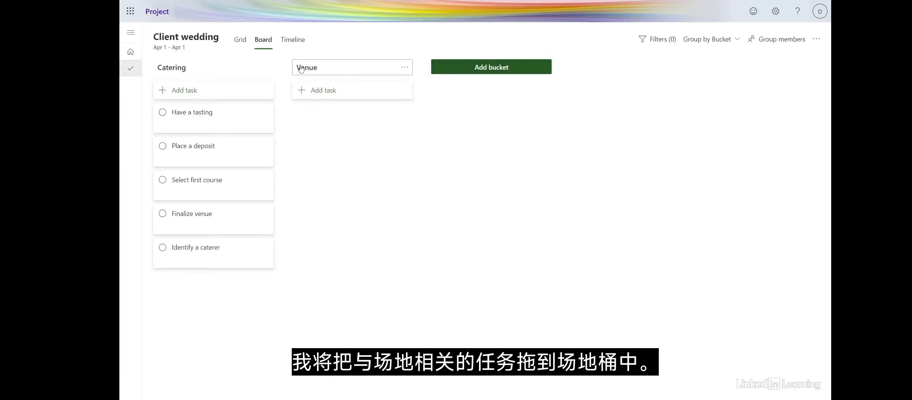
drag(216, 221, 295, 137)
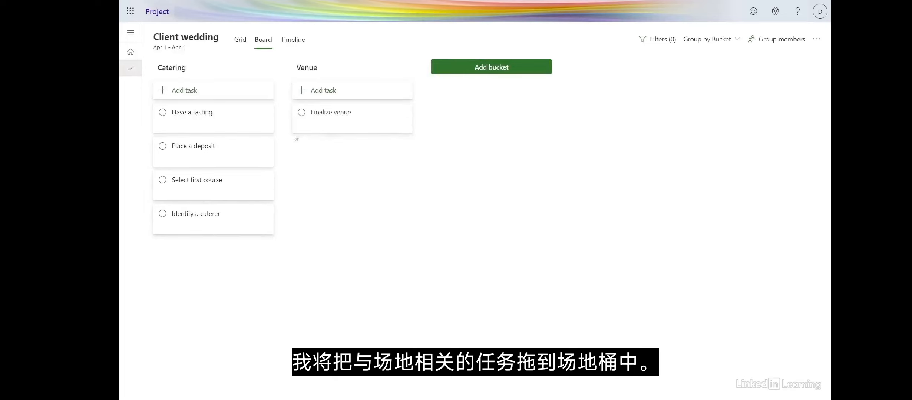
drag(222, 147, 331, 151)
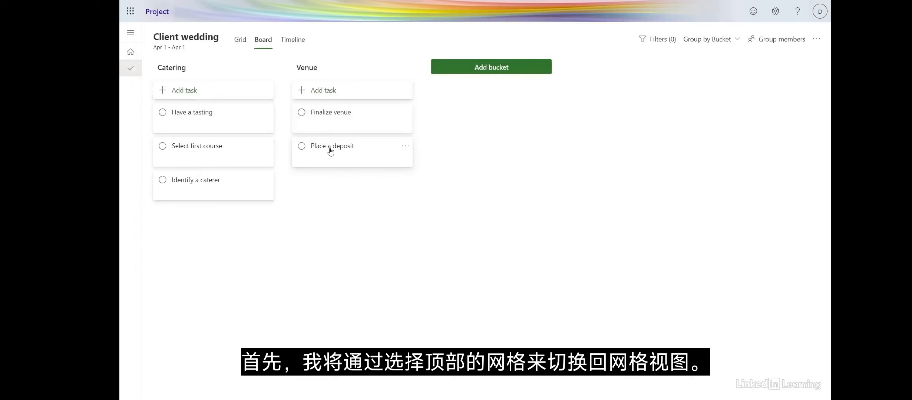
Return to the grid view and assign the Finalize venue task to a team member, creating the private Client wedding group for the project
click(243, 42)
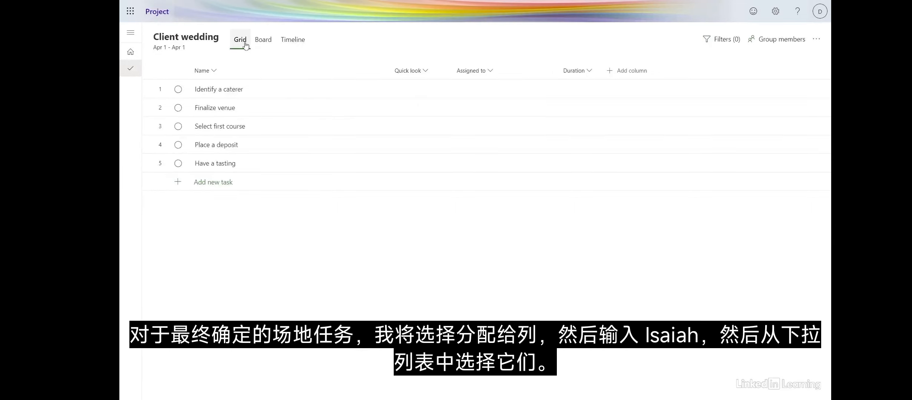
click(456, 108)
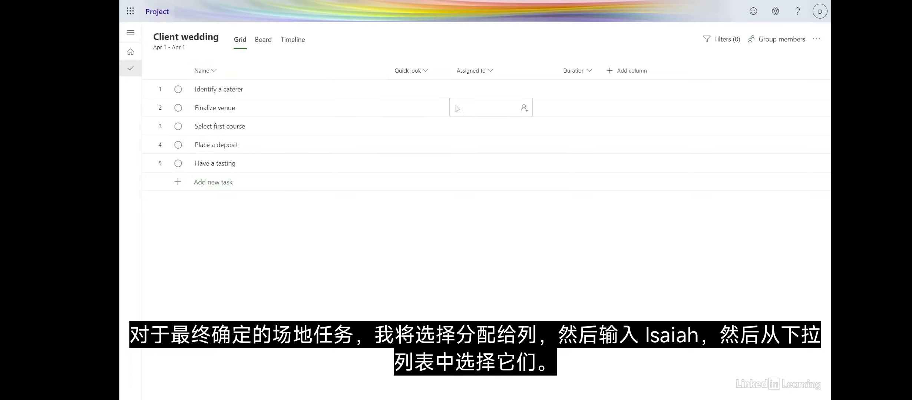
click(520, 111)
text(Is)
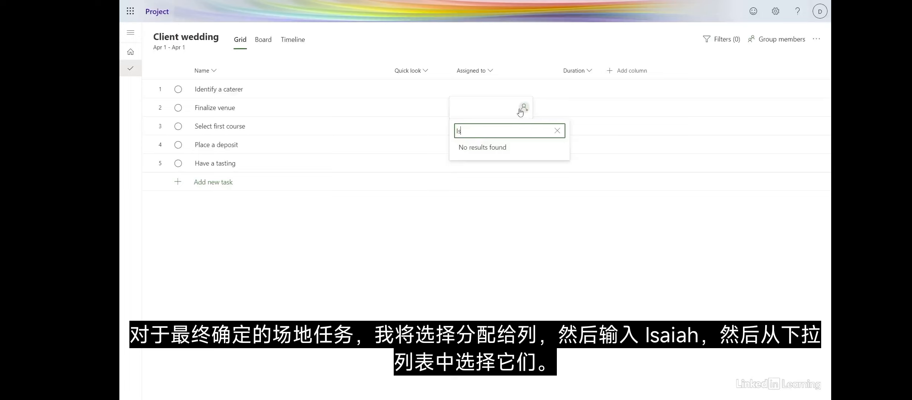
text(ai)
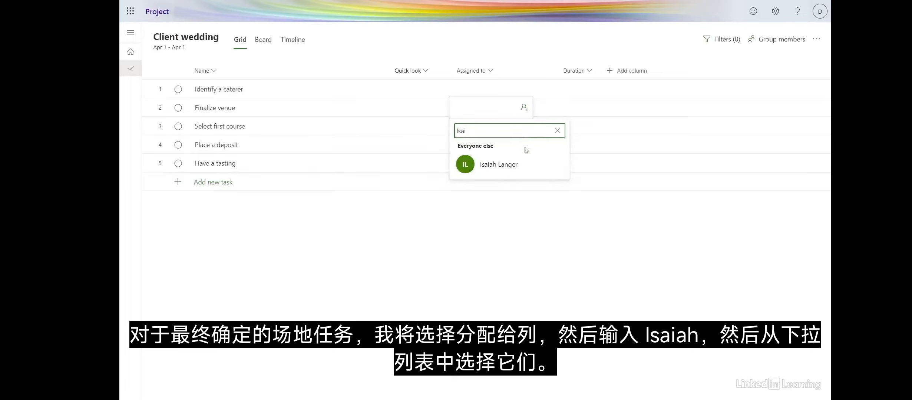
click(482, 165)
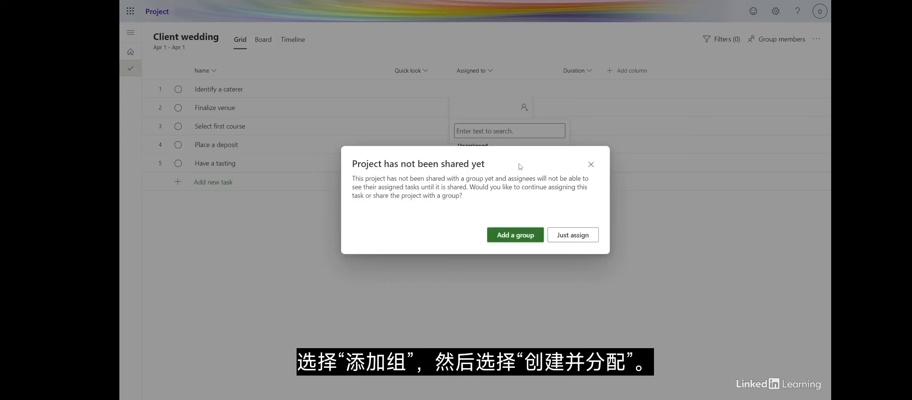
click(528, 237)
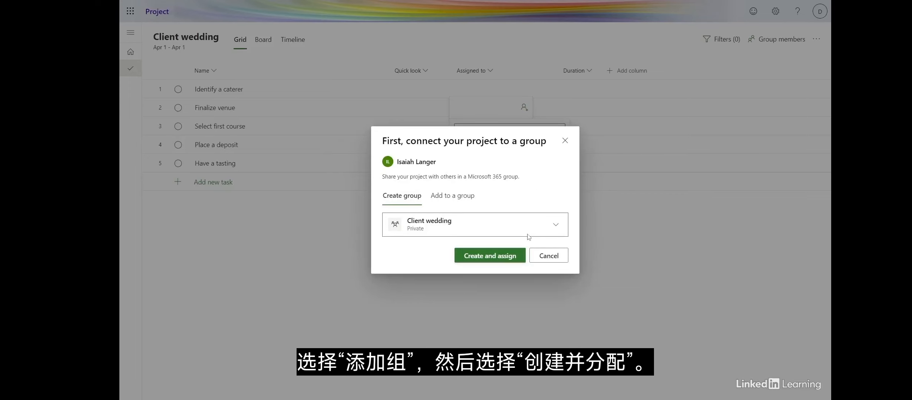
click(520, 255)
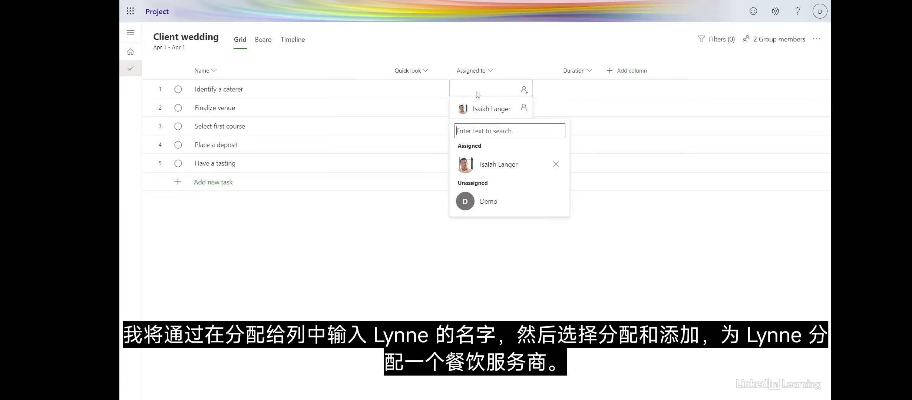
Search for a second team member, assign them to the Identify a caterer task and add them to the project's group
click(523, 90)
text(Lynne)
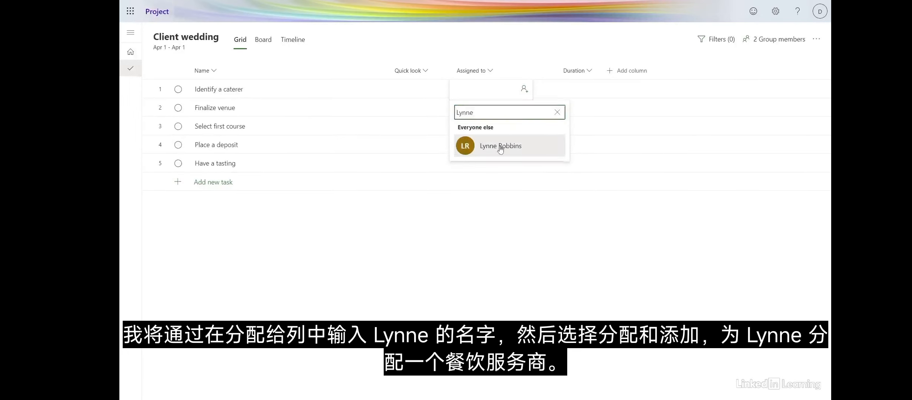
click(500, 146)
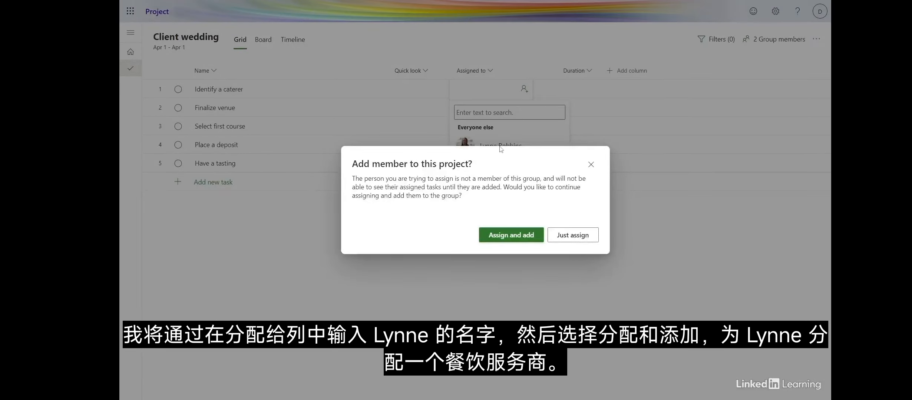
click(502, 234)
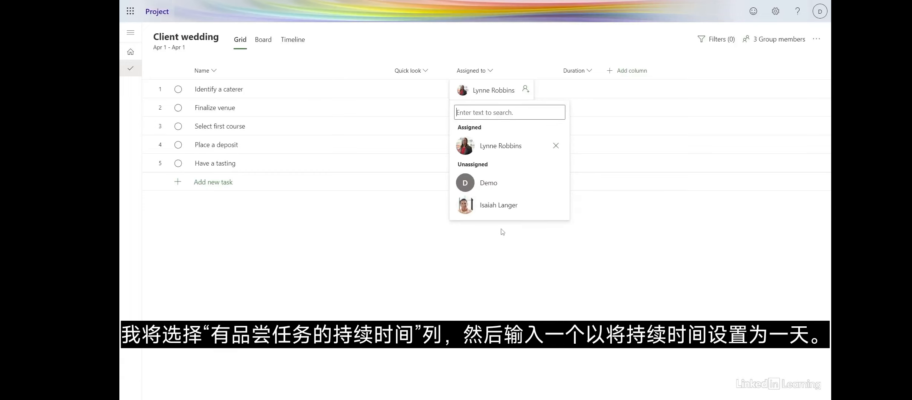
Set the duration of Have a tasting to 1 day and of Identify a caterer to 0.5 days
click(582, 167)
text(1)
key(Return)
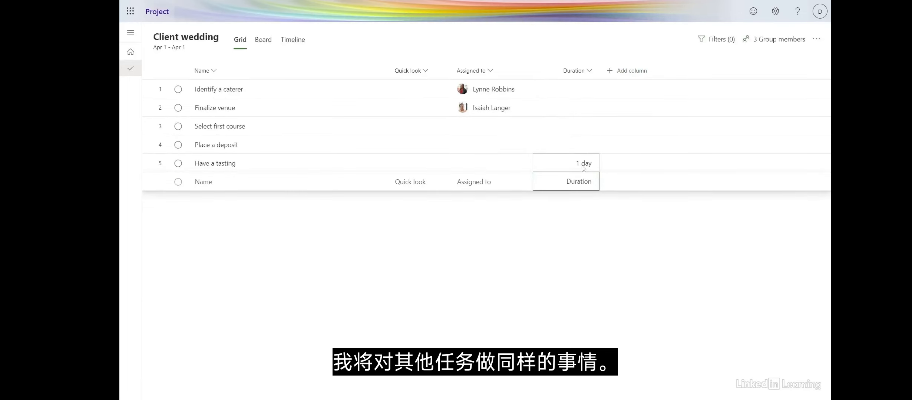
click(577, 93)
click(577, 93)
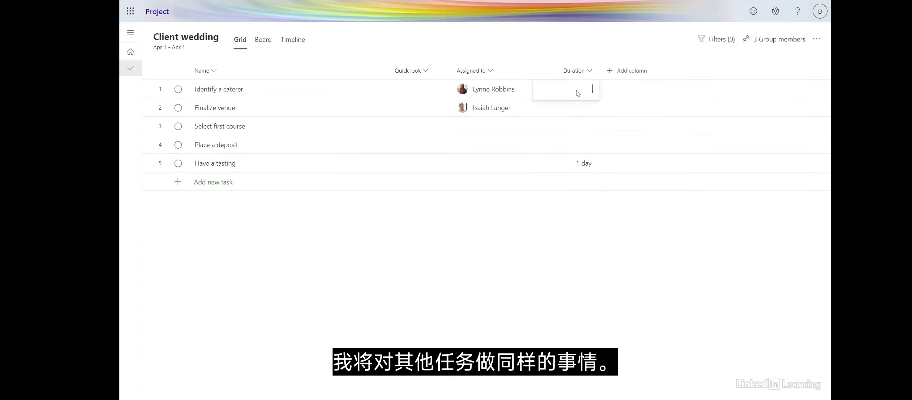
text(.5)
key(Return)
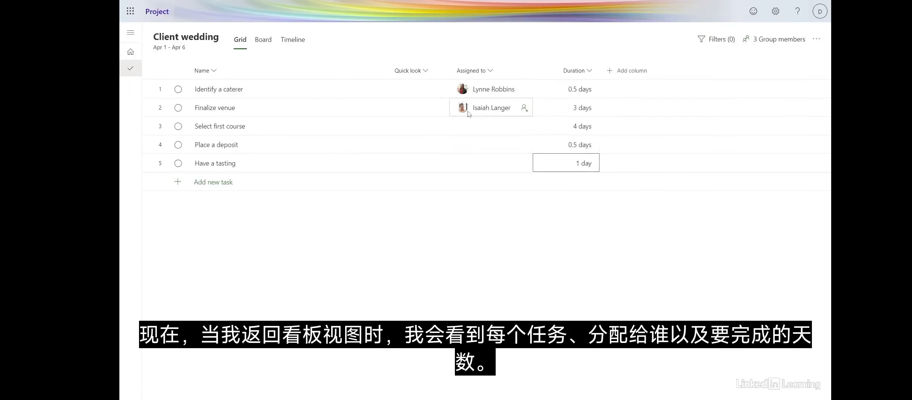
View the project's board, switch to its timeline and move the Finalize venue task to Apr 4–6
click(267, 40)
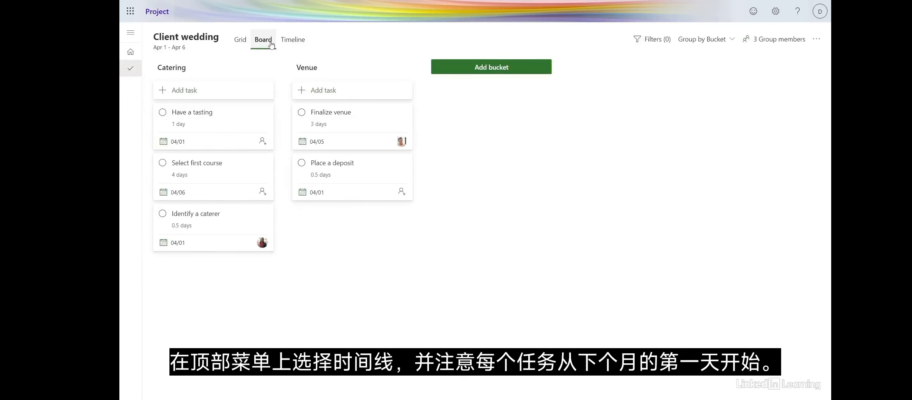
click(291, 41)
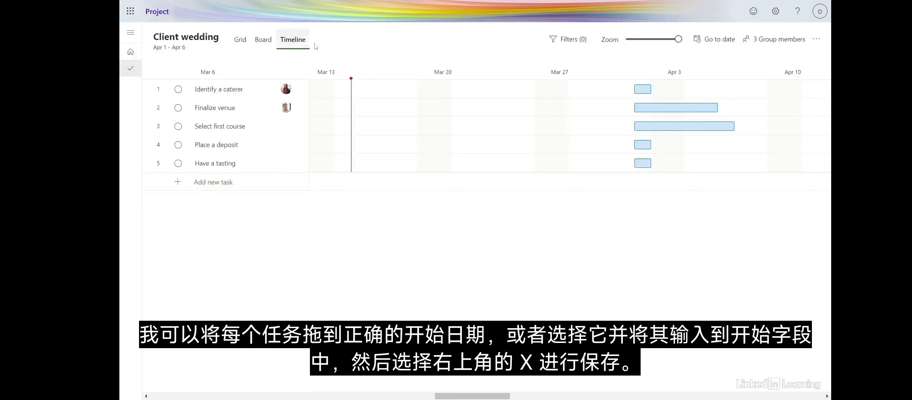
drag(653, 115, 717, 113)
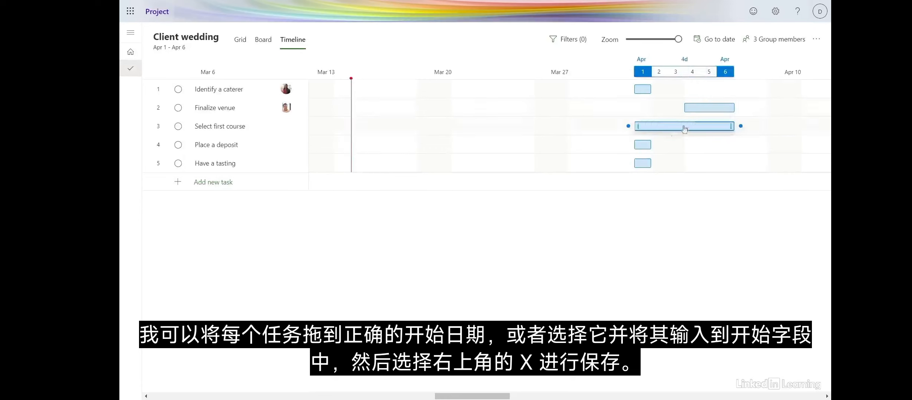
Set the start date of the Place a deposit task to 04/05/2022 in its details and close them
click(642, 145)
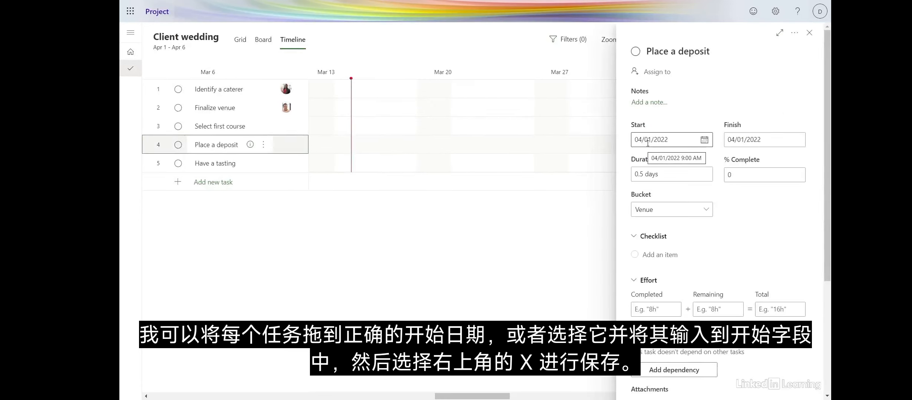
click(666, 139)
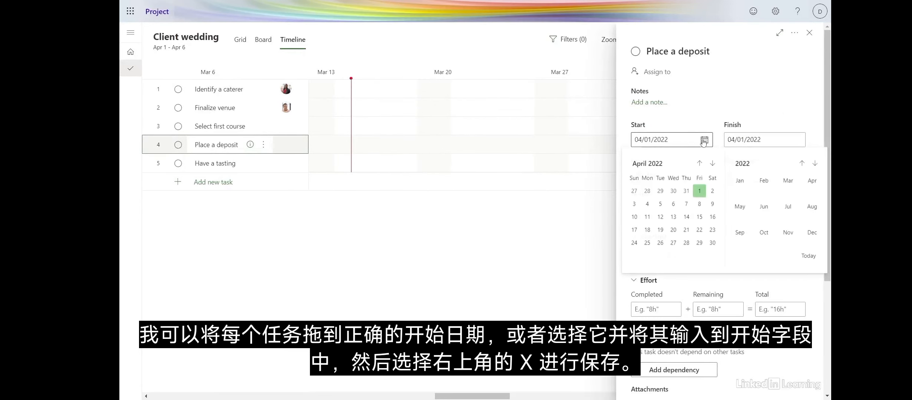
click(661, 204)
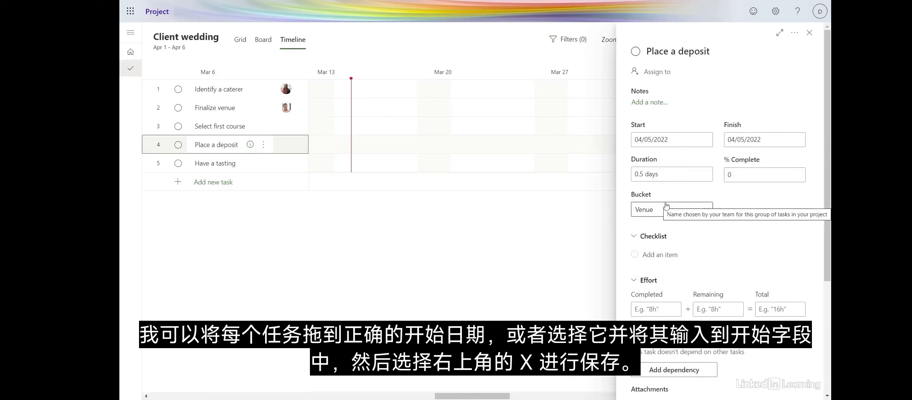
click(809, 33)
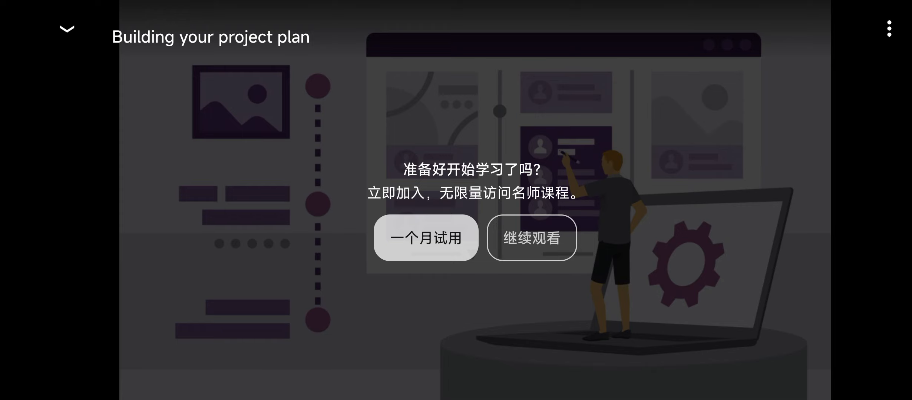
click(532, 237)
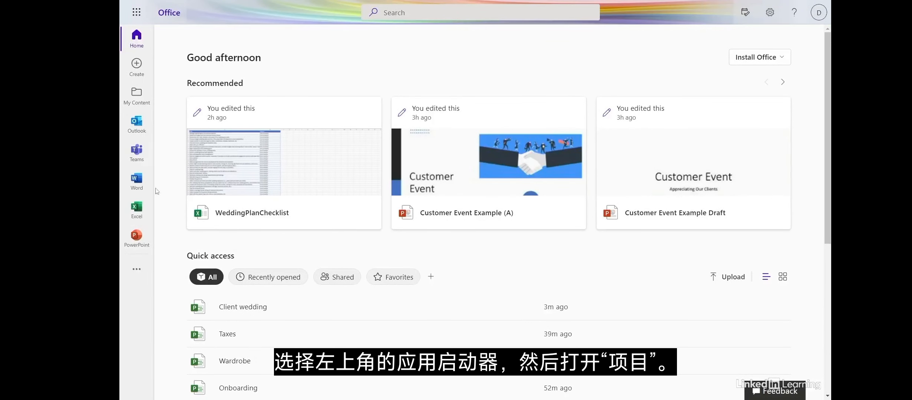
Switch from the Office home page to Project and open the Client wedding project
click(141, 14)
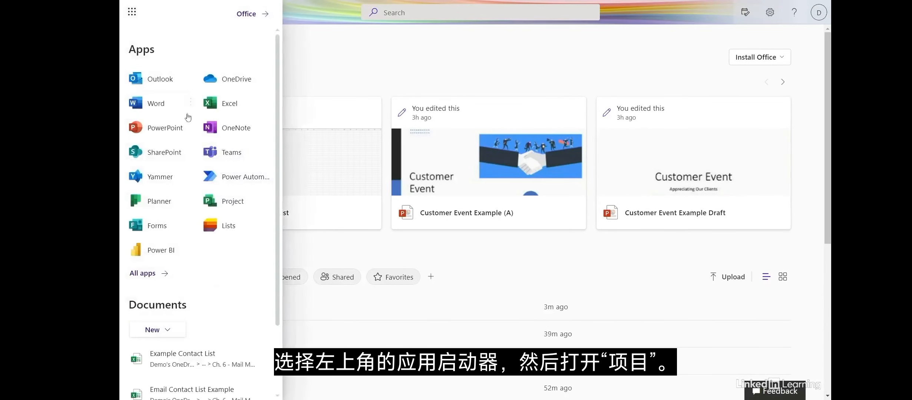
click(220, 201)
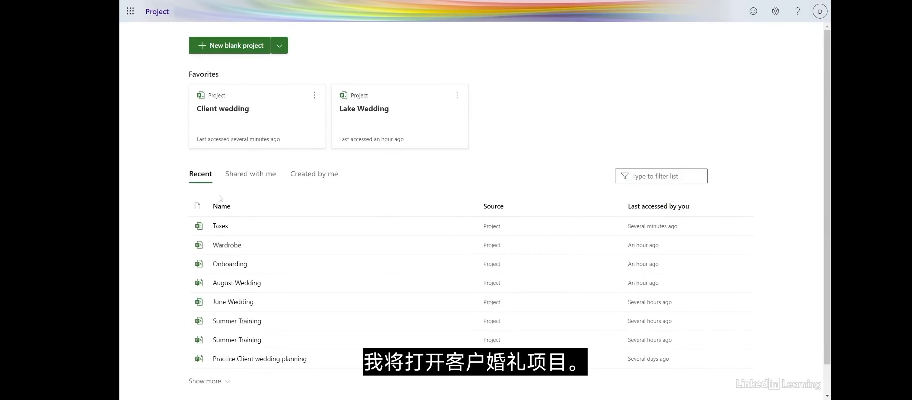
click(237, 126)
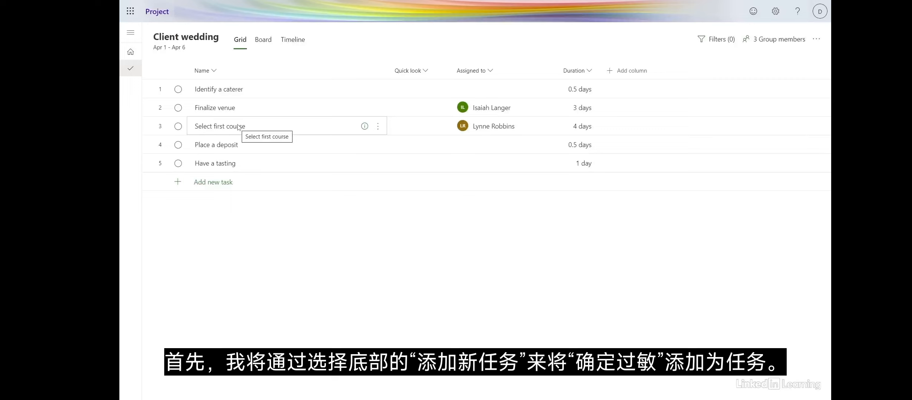
Add the task Determine allergies, move it below Identify a caterer and make it a subtask
click(228, 183)
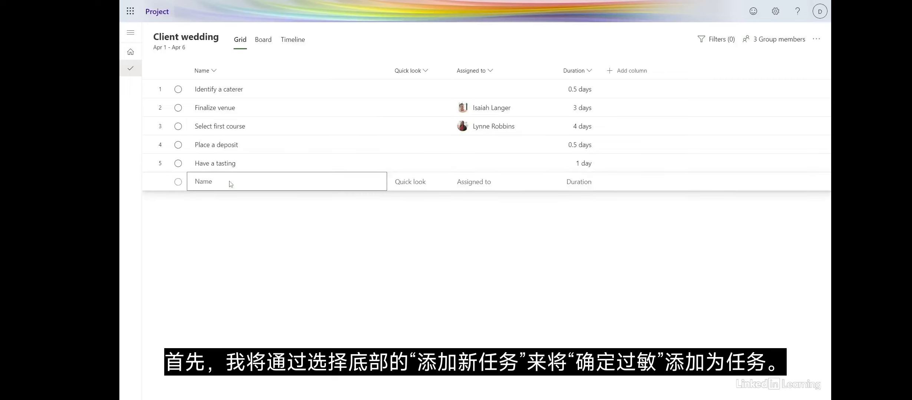
text(Determine allergies)
key(Return)
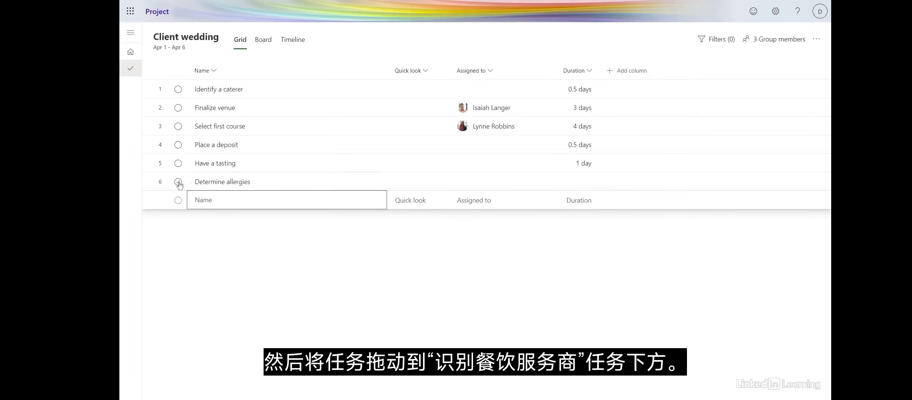
drag(147, 182, 150, 97)
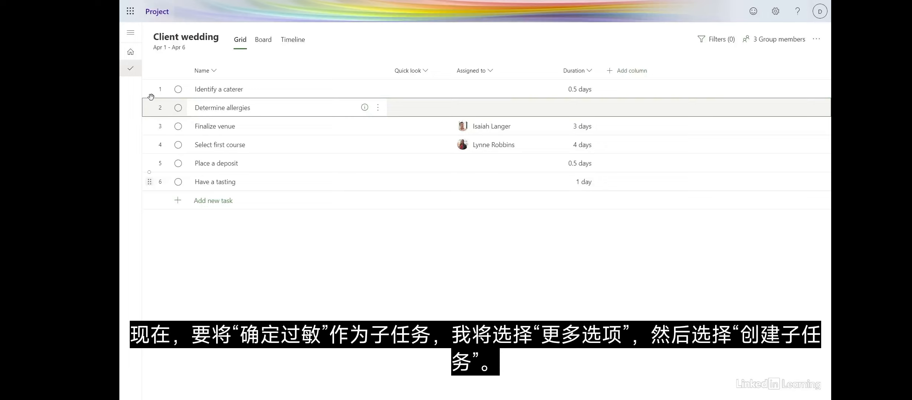
click(378, 108)
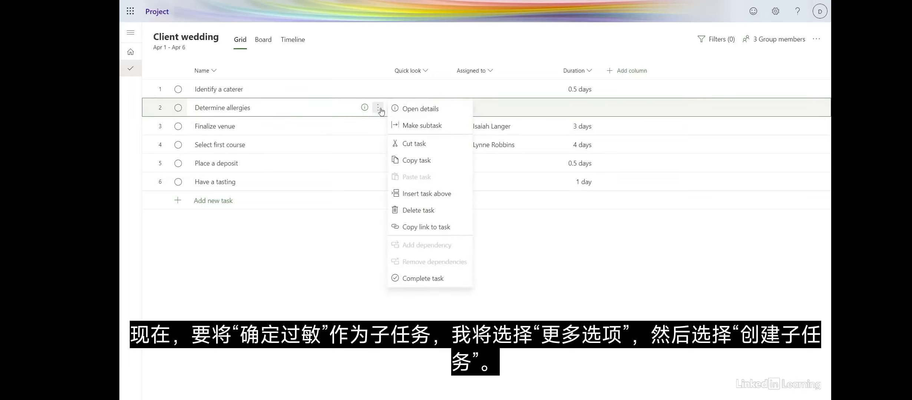
click(397, 124)
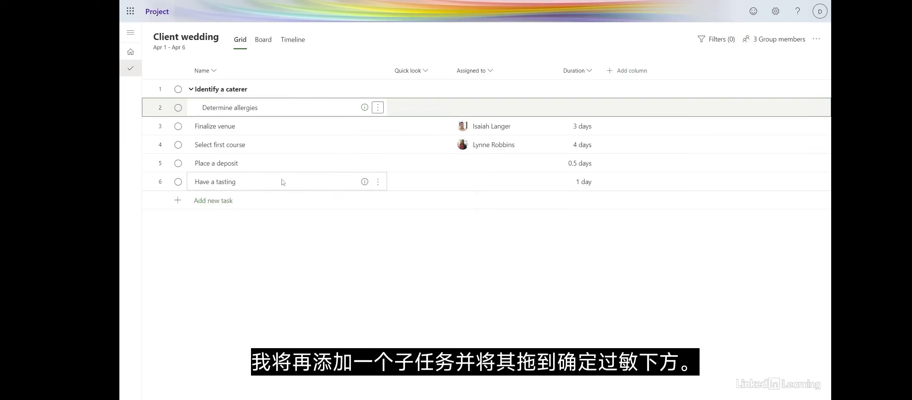
Add the task Finalize budget and place it below Determine allergies as a subtask of Identify a caterer
click(224, 203)
text(Finalize budget)
key(Return)
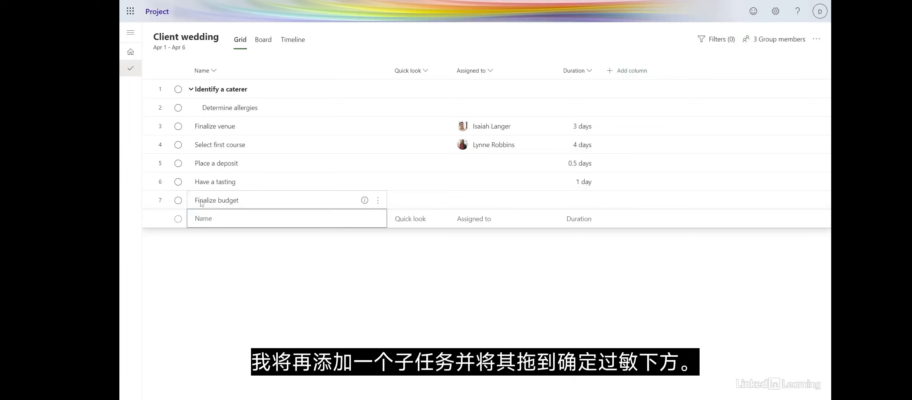
drag(149, 197, 155, 124)
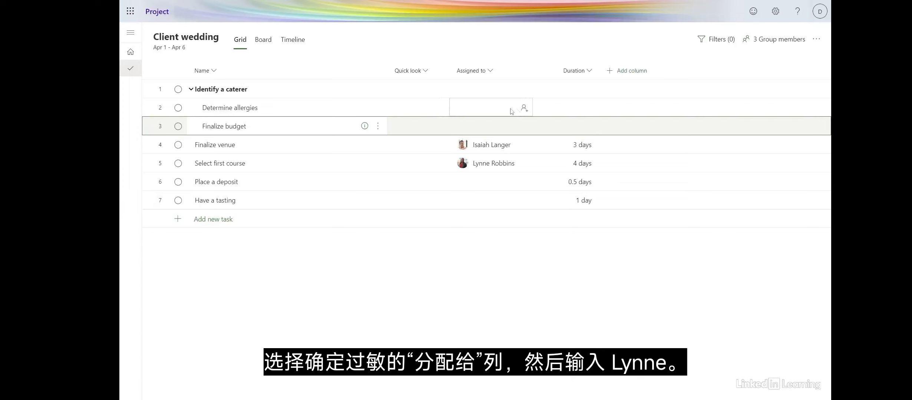
Assign Determine allergies to the team member who has Select first course and set its duration to 5 days
click(523, 111)
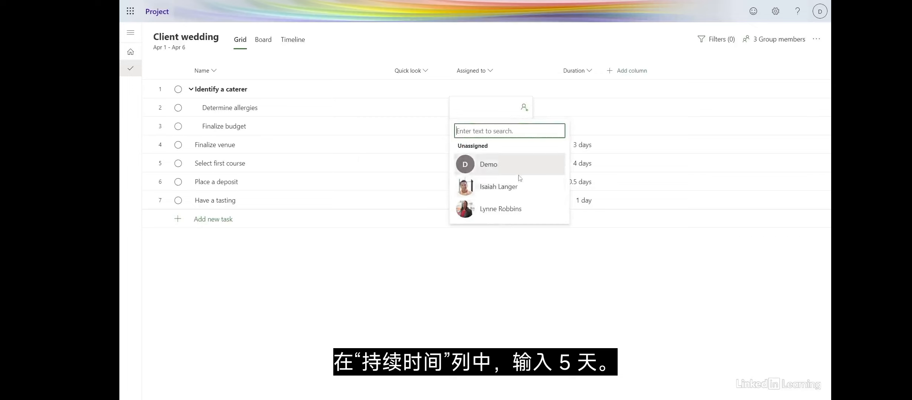
click(512, 208)
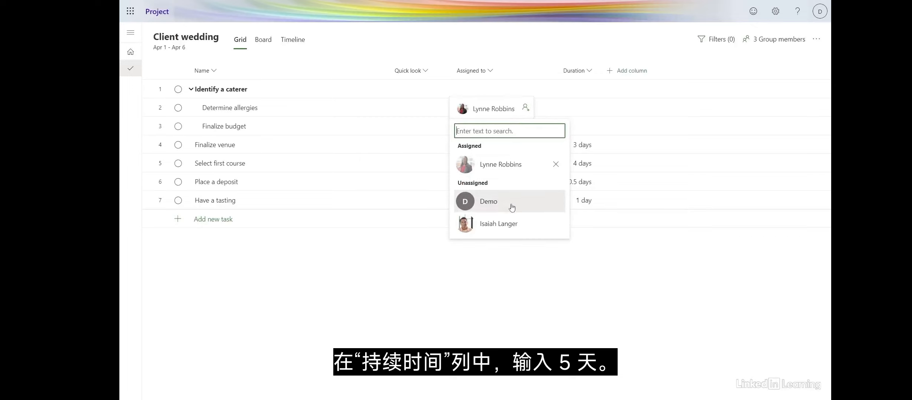
click(576, 112)
text(5)
key(Return)
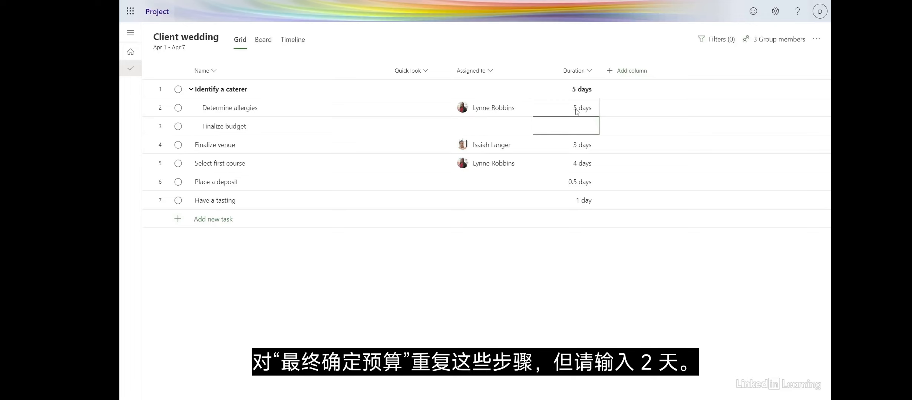
Set the duration of the Finalize budget subtask to 2 days
click(577, 127)
text(2)
key(Return)
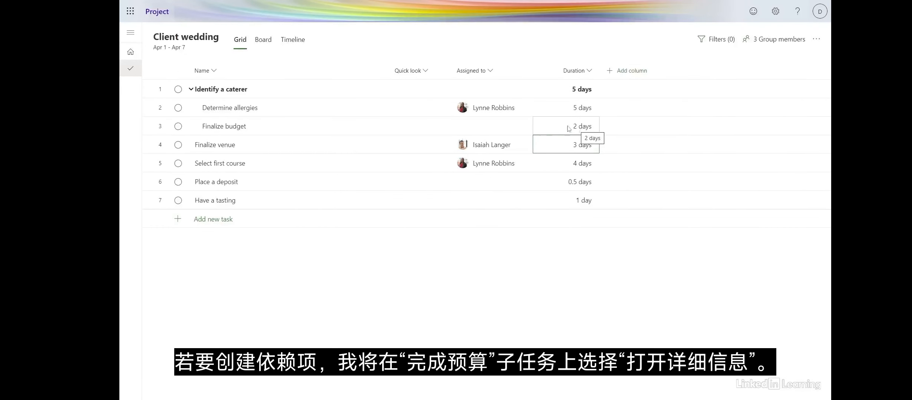
Open the details of the Finalize budget subtask and add a dependency on Determine allergies
mouse_move(369, 130)
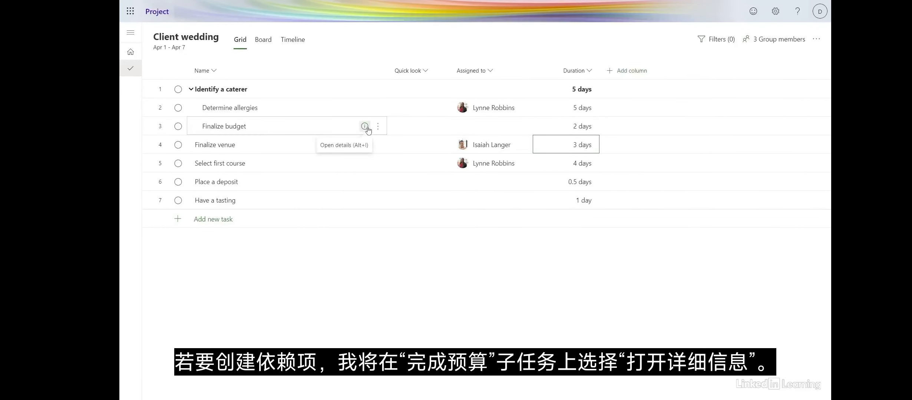
click(365, 127)
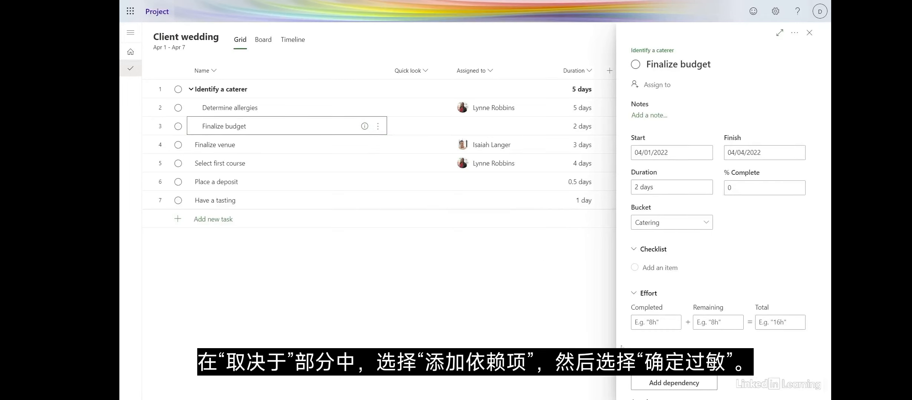
click(647, 380)
click(667, 362)
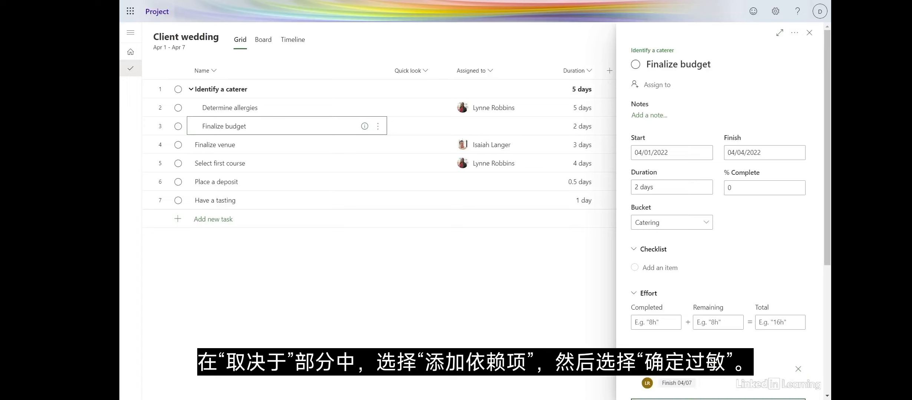